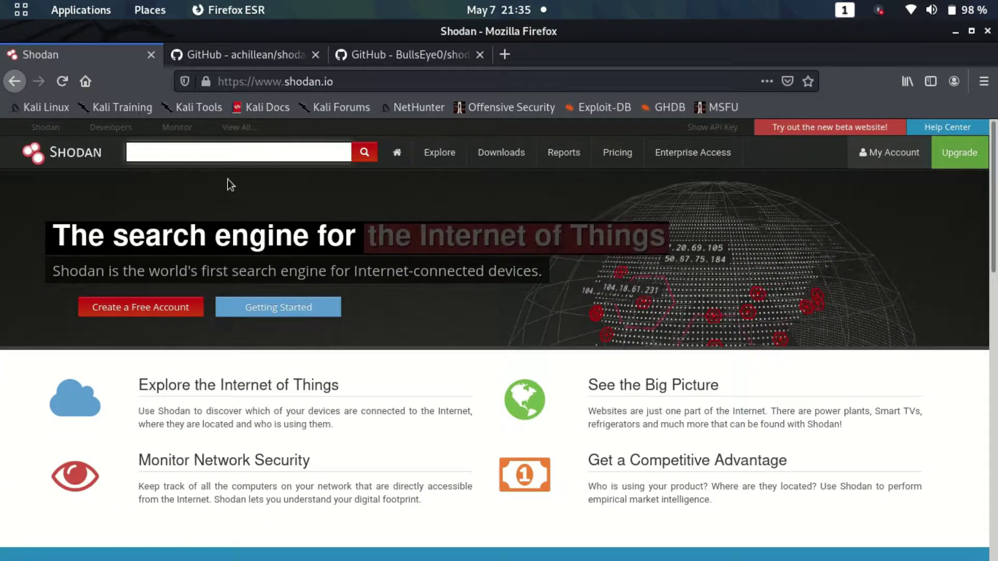
Switch from the Shodan search box to the shodan-python GitHub repository tab
left_click(240, 152)
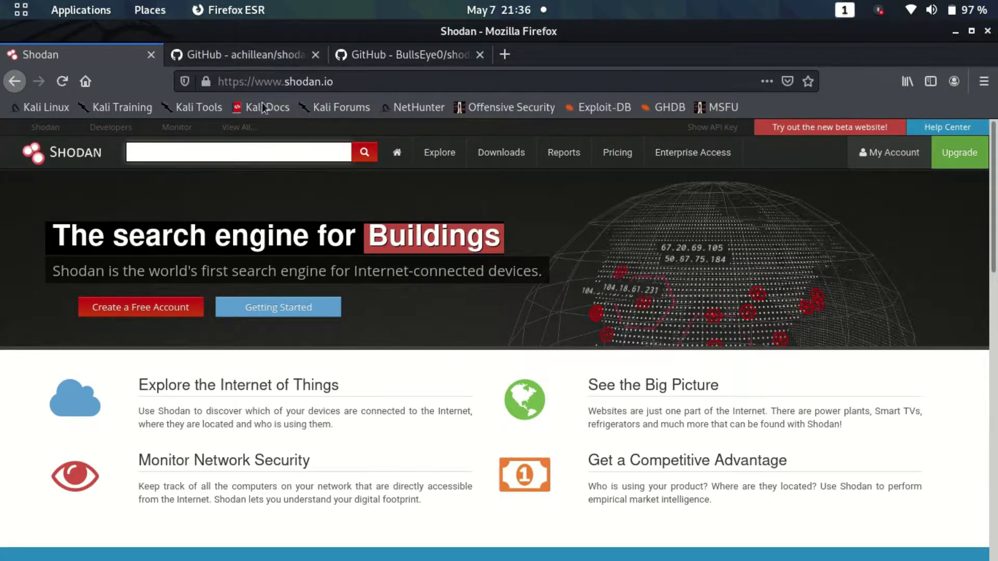
left_click(255, 143)
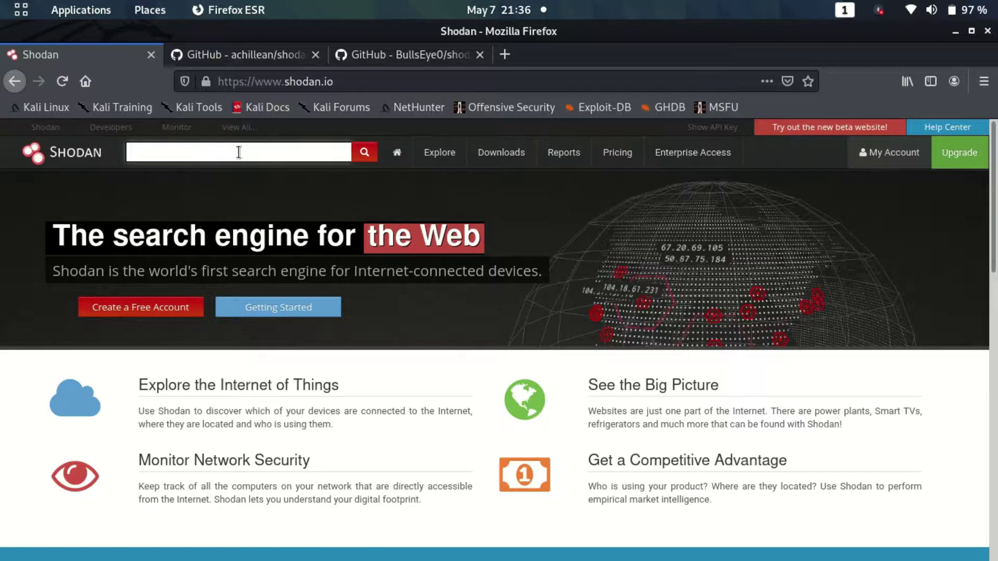
left_click(229, 56)
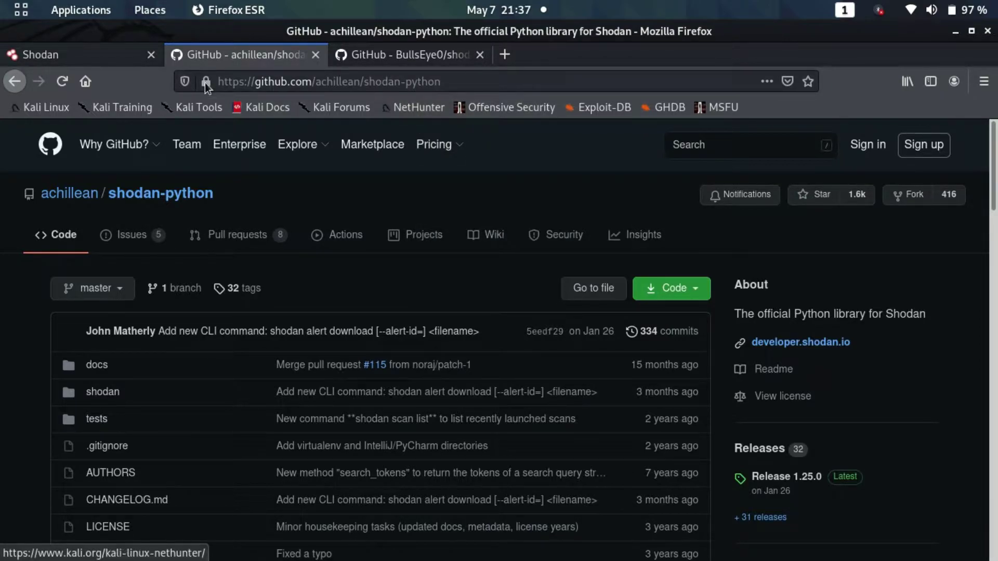
Return to the Shodan homepage tab
left_click(77, 58)
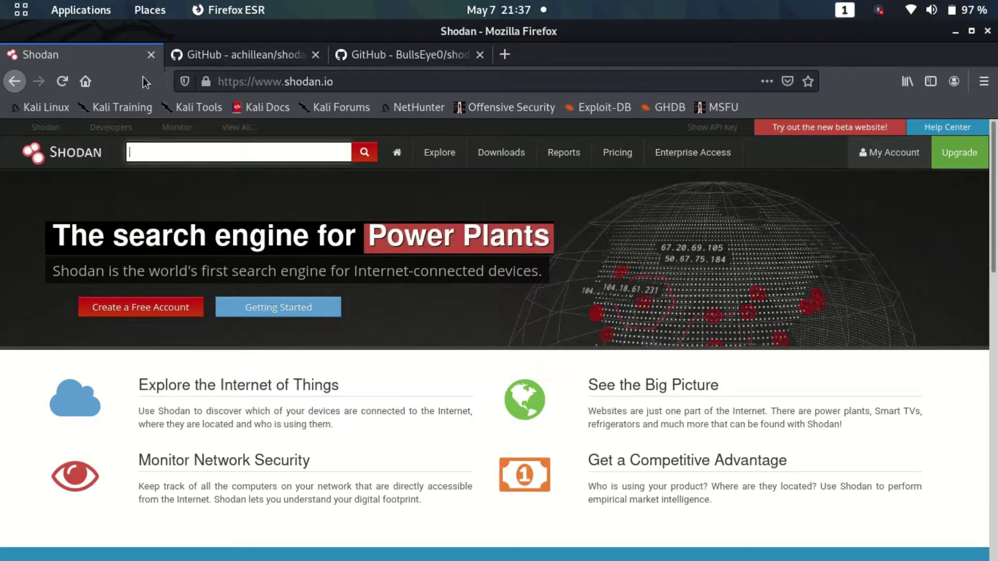
Search Shodan for os:"windows xp"
left_click(181, 150)
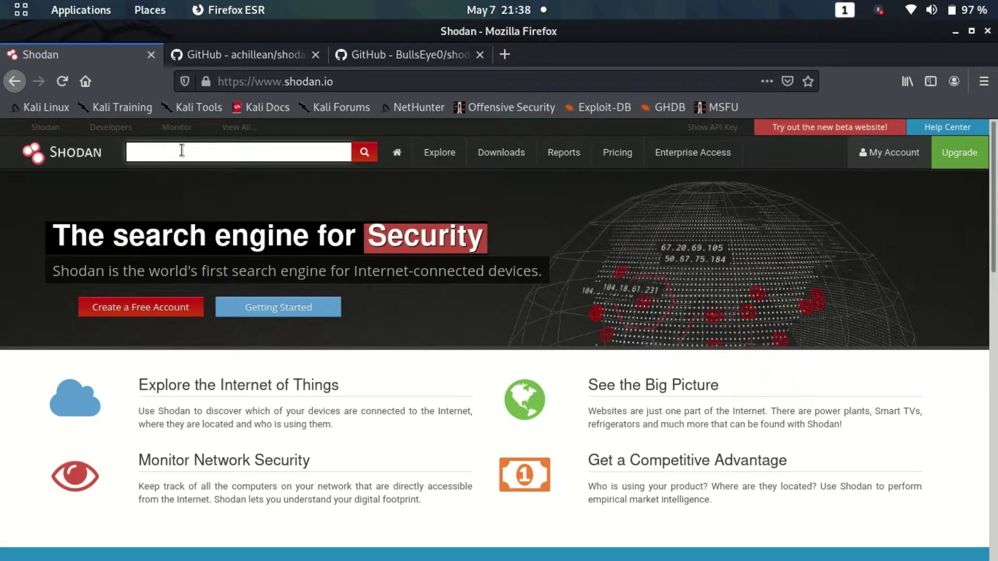
type("os")
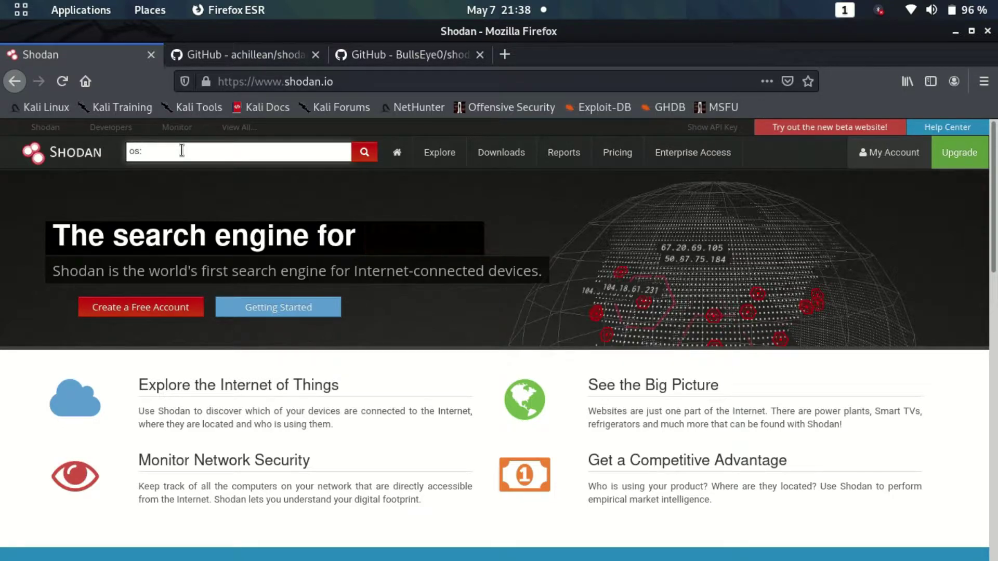
type(":\"windows xp")
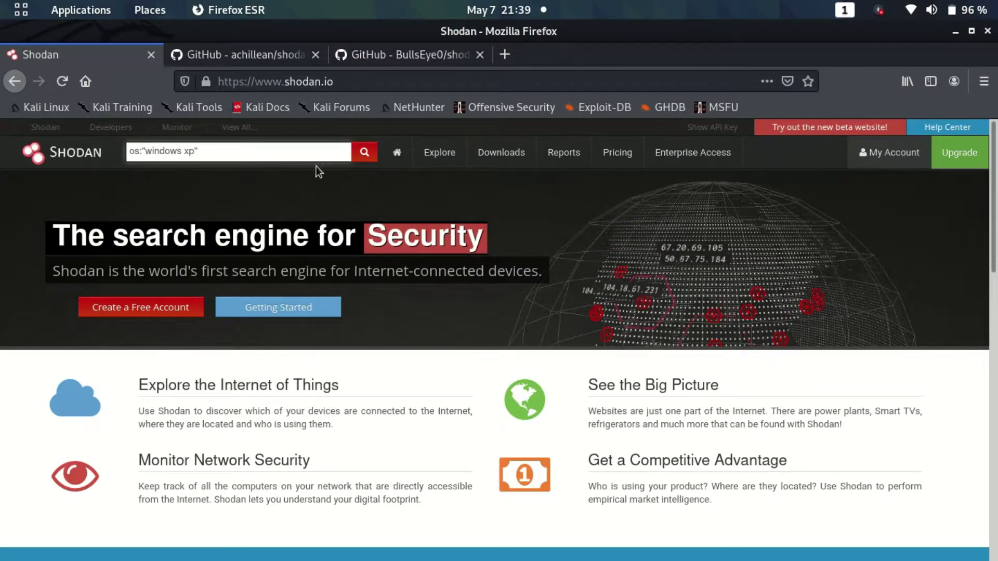
left_click(363, 155)
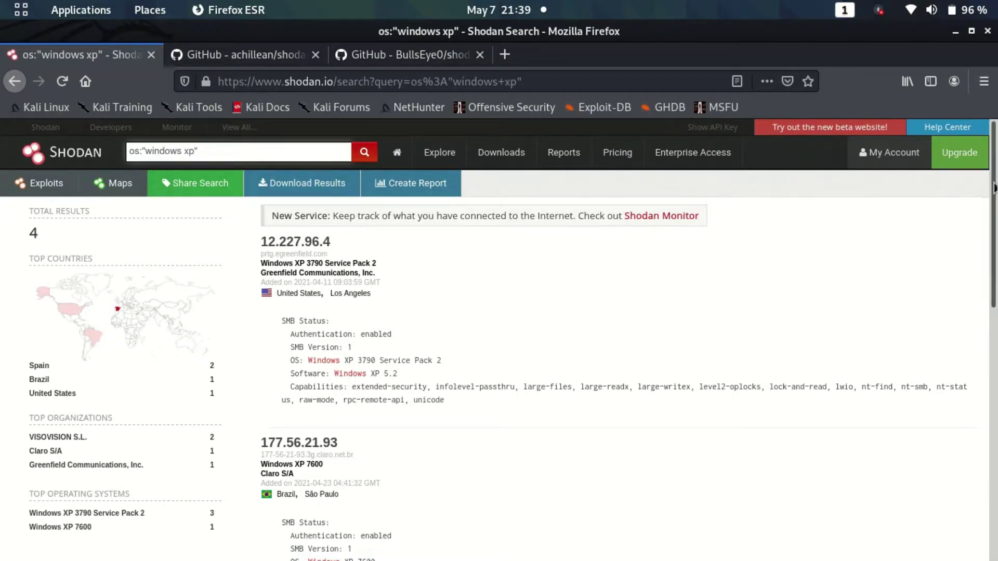
left_click_drag(993, 188, 993, 199)
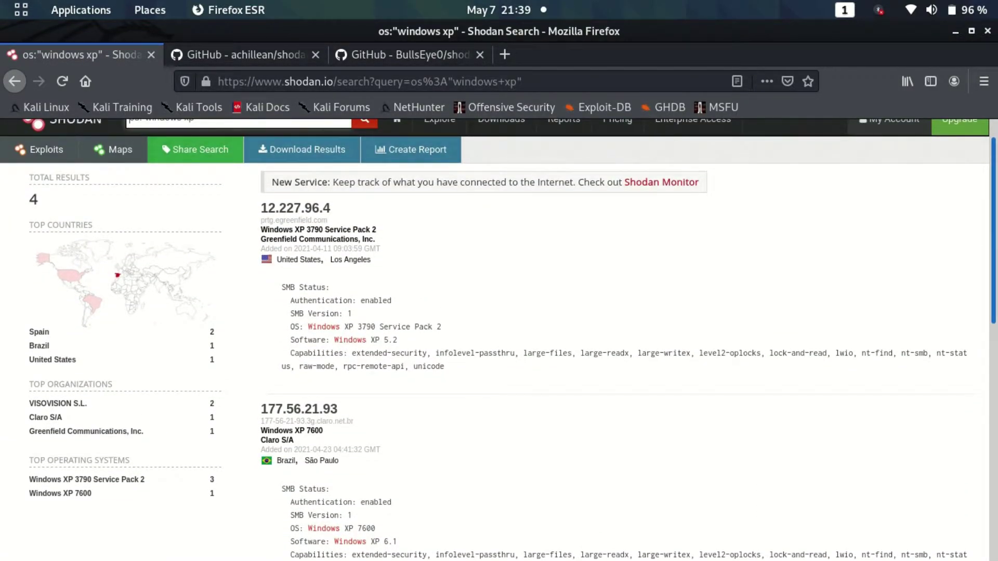
scroll(498, 340, "down", 1)
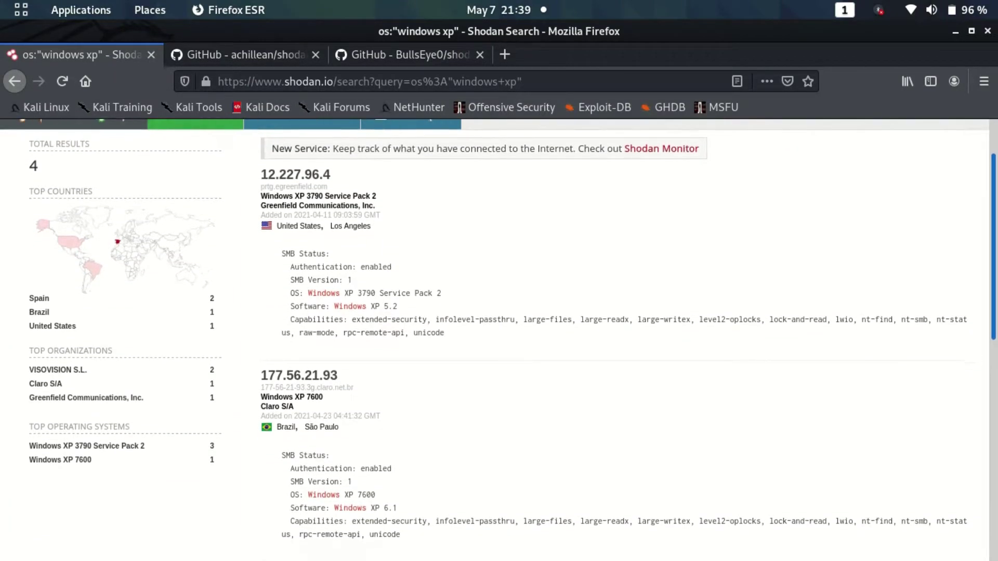
scroll(994, 231, "down", 1)
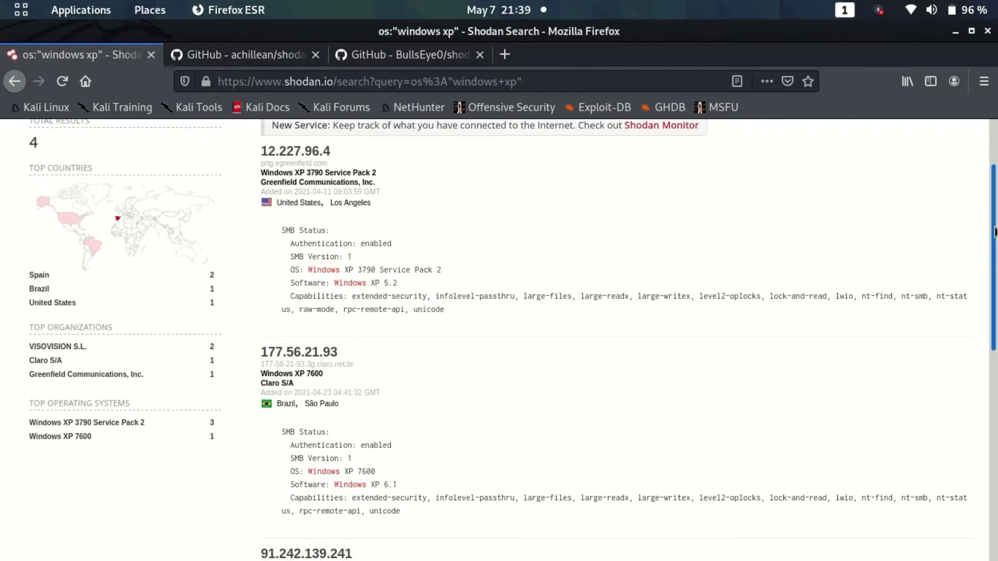
scroll(994, 232, "up", 1)
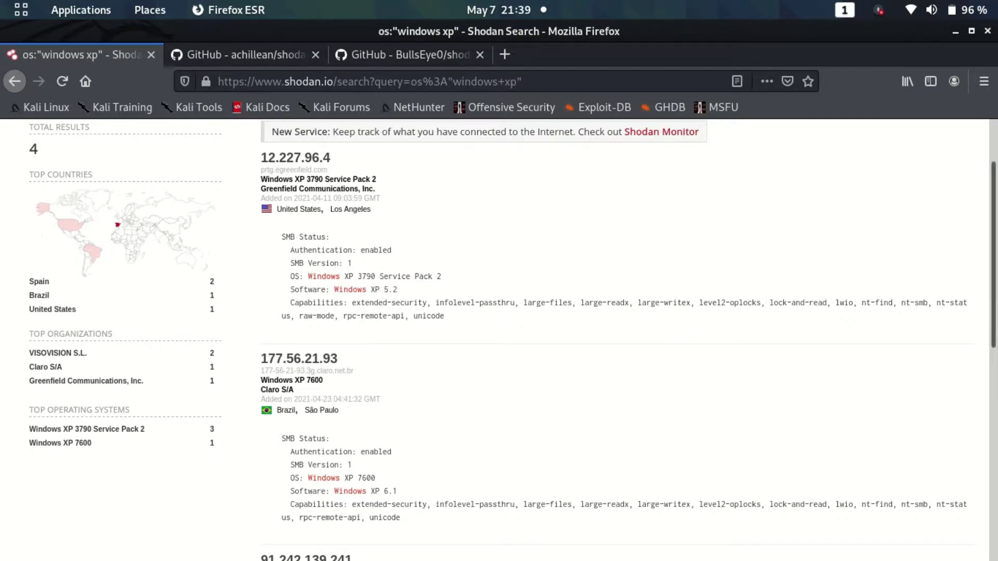
scroll(994, 231, "up", 3)
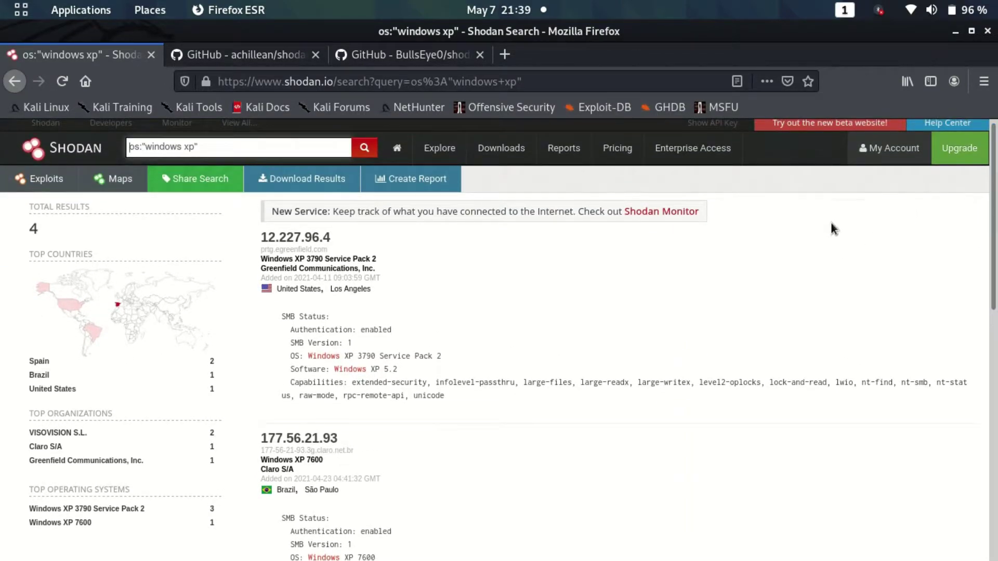
left_click(303, 236)
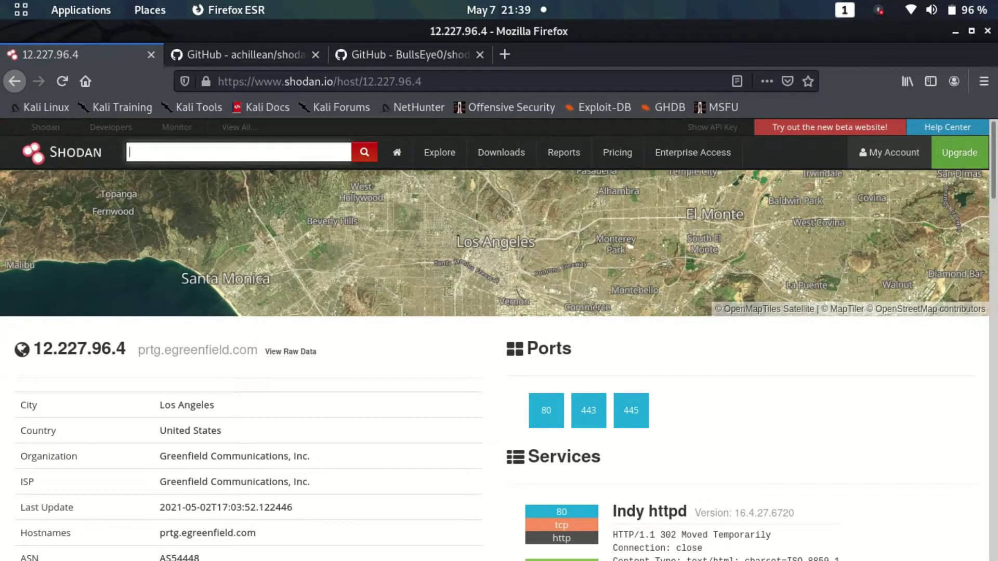
scroll(499, 338, "down", 4)
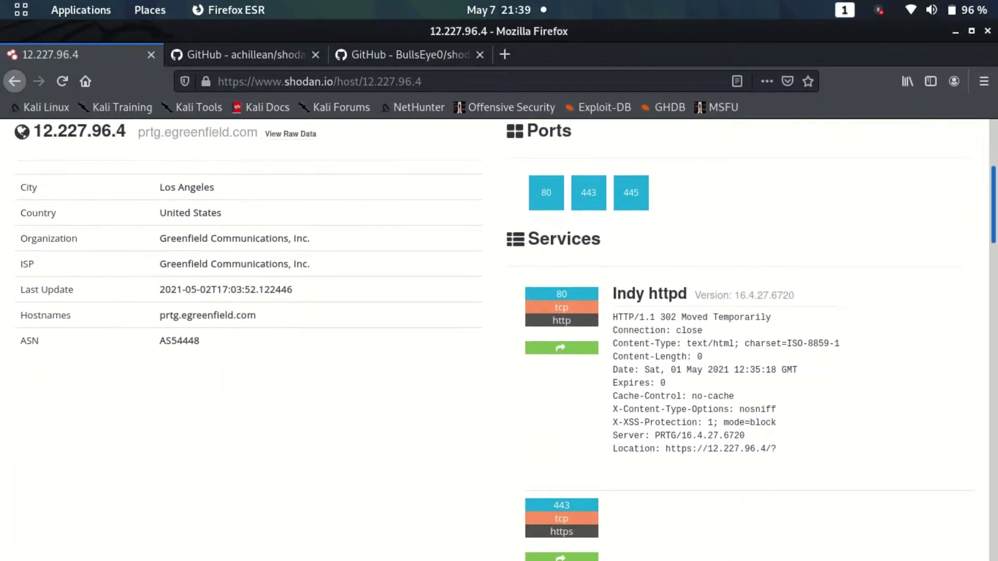
scroll(499, 338, "down", 8)
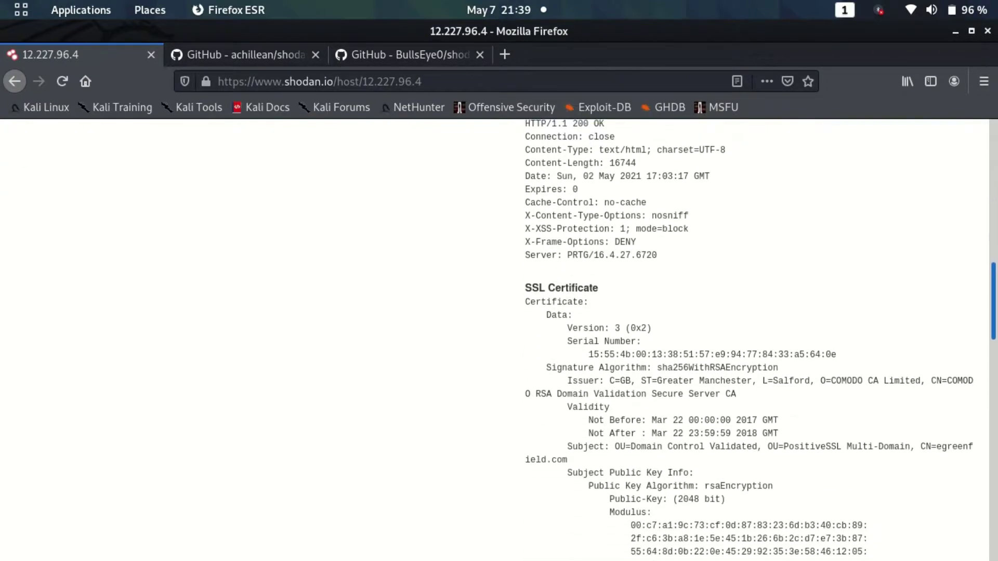
left_click_drag(991, 358, 982, 156)
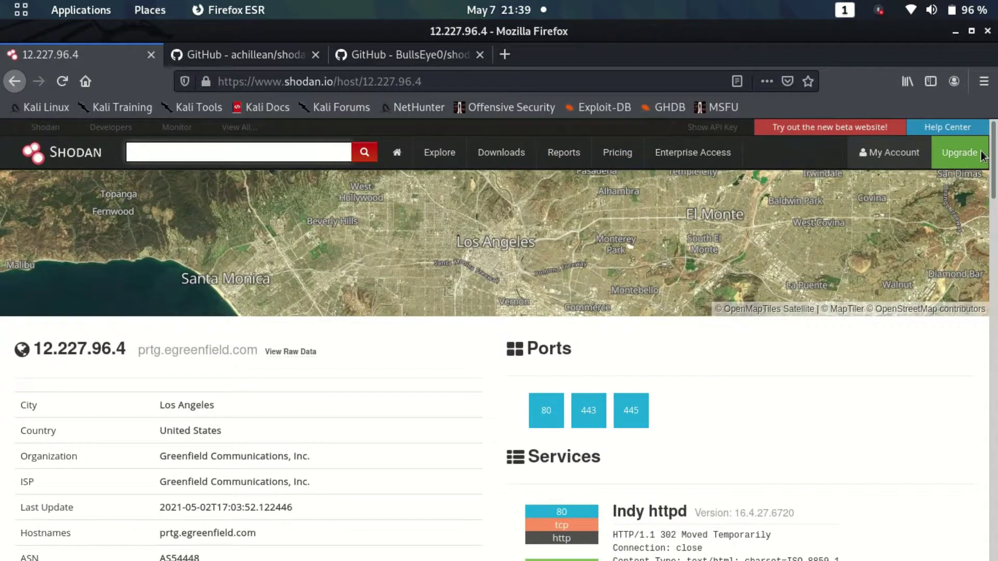
left_click(204, 159)
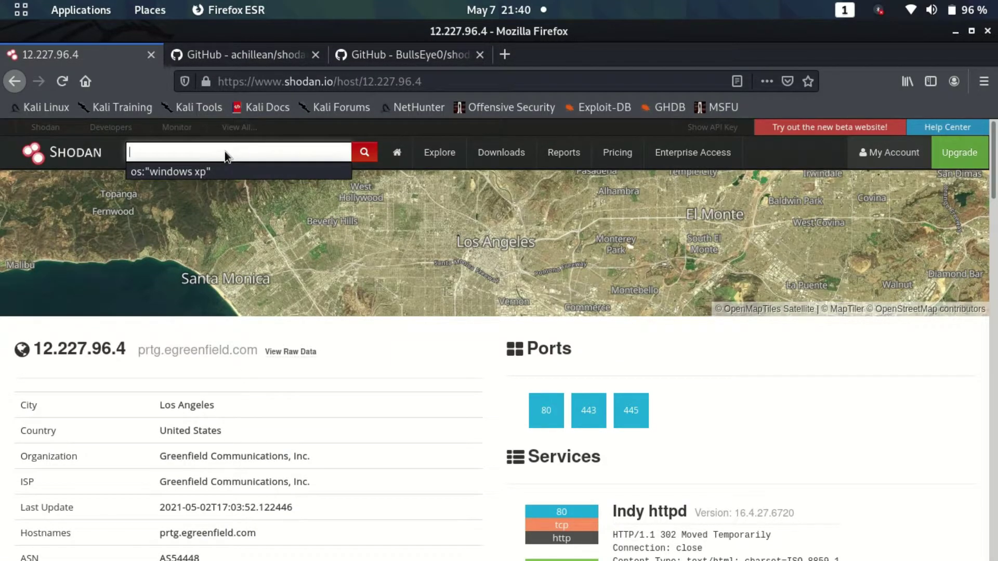
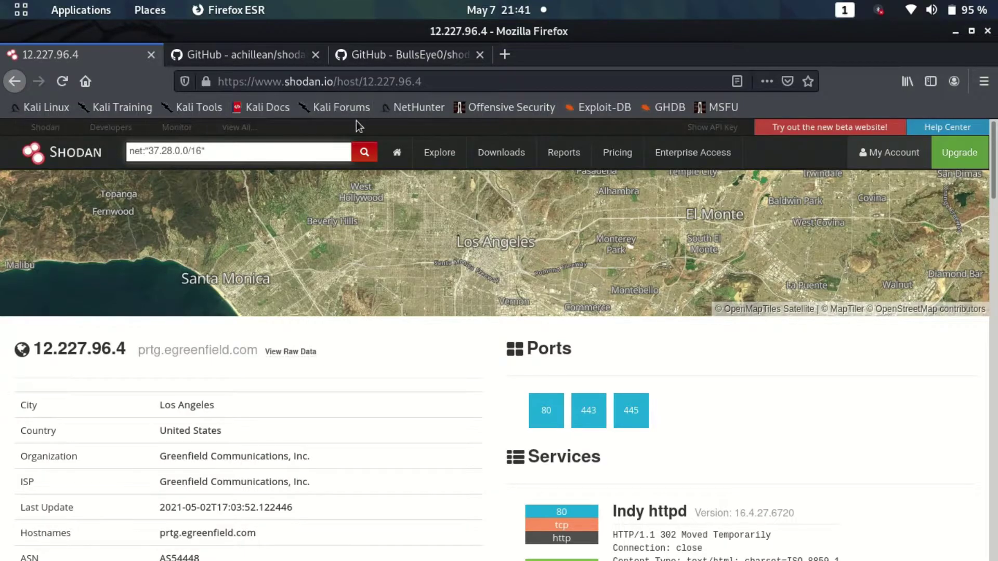
View the shodan-python GitHub repository, then bring up a new Terminal at the root prompt
left_click(239, 63)
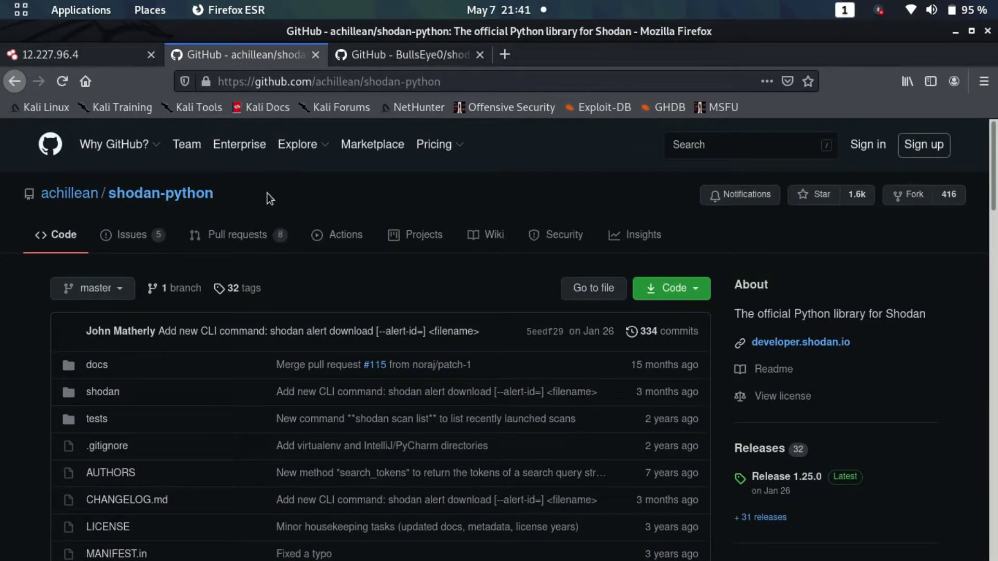
left_click(951, 34)
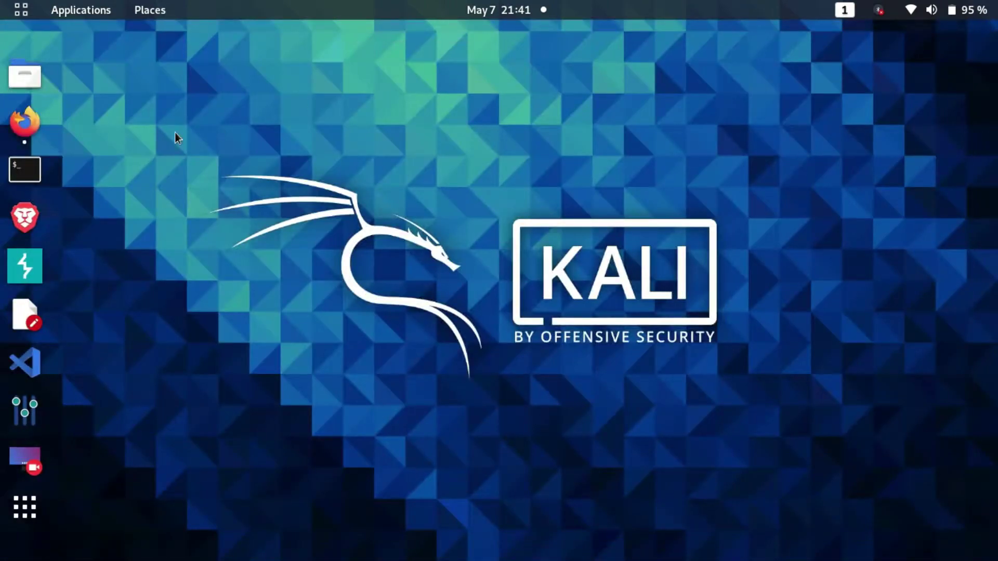
left_click(33, 168)
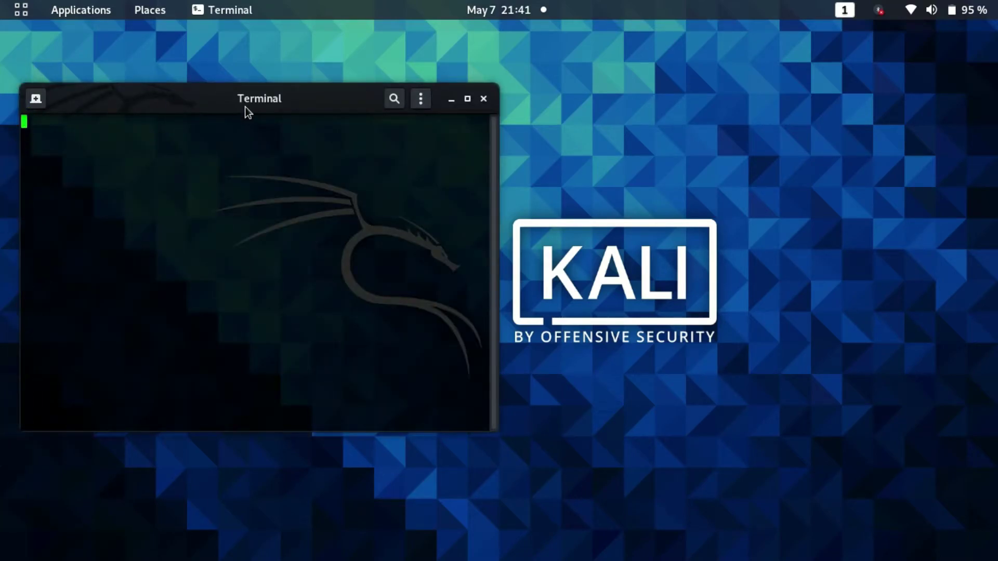
left_click_drag(230, 101, 369, 107)
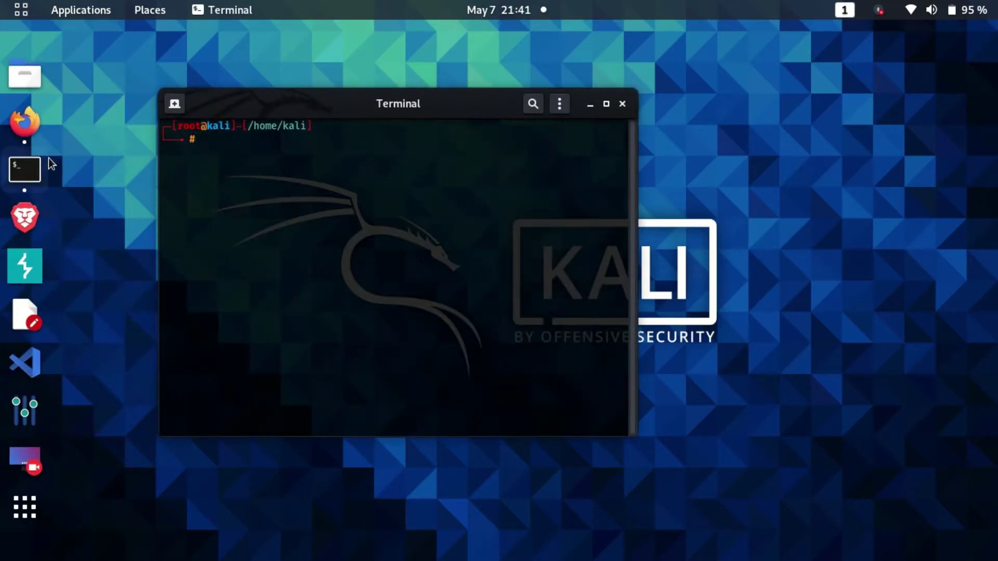
left_click(20, 125)
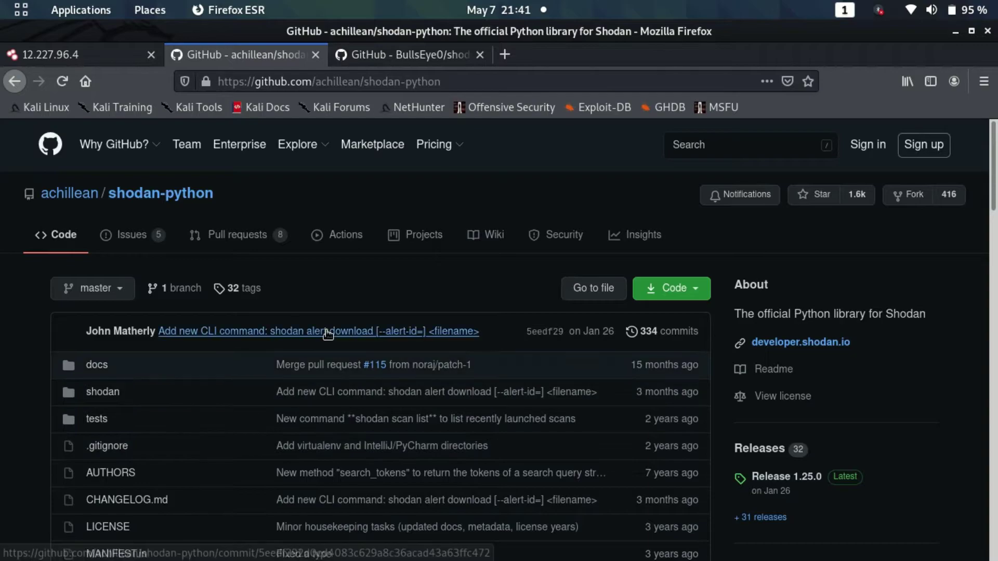
left_click(954, 31)
Run shodan to list the CLI's available commands and review the init entry
left_click_drag(463, 117, 514, 111)
type("shodan")
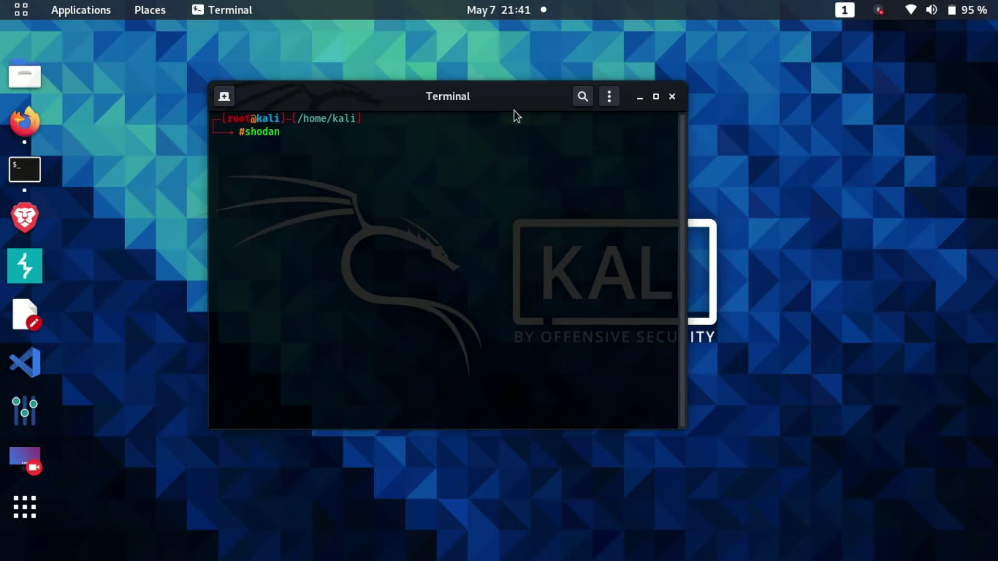
key("Return")
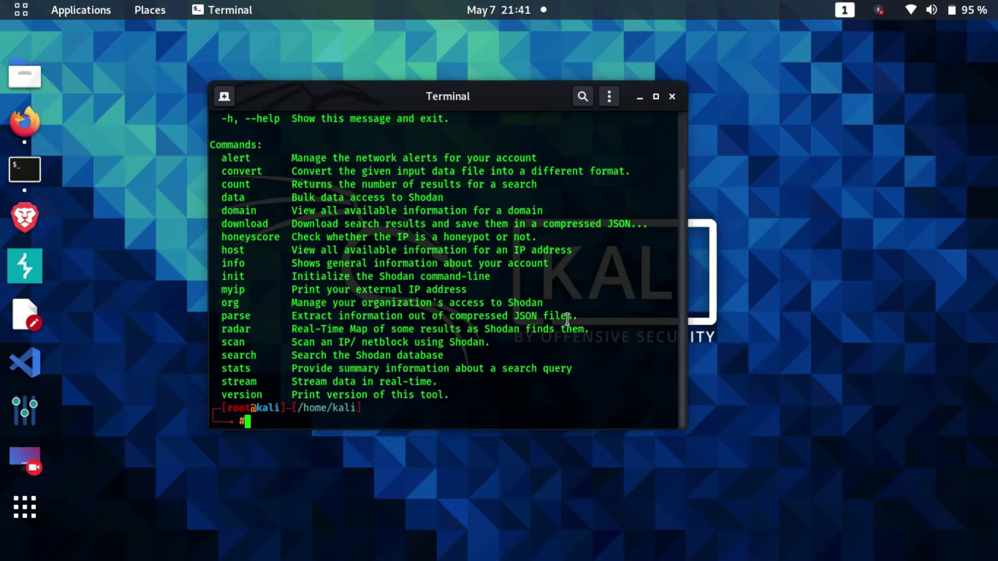
left_click_drag(684, 348, 687, 382)
left_click_drag(221, 275, 248, 275)
left_click(248, 274)
left_click(24, 123)
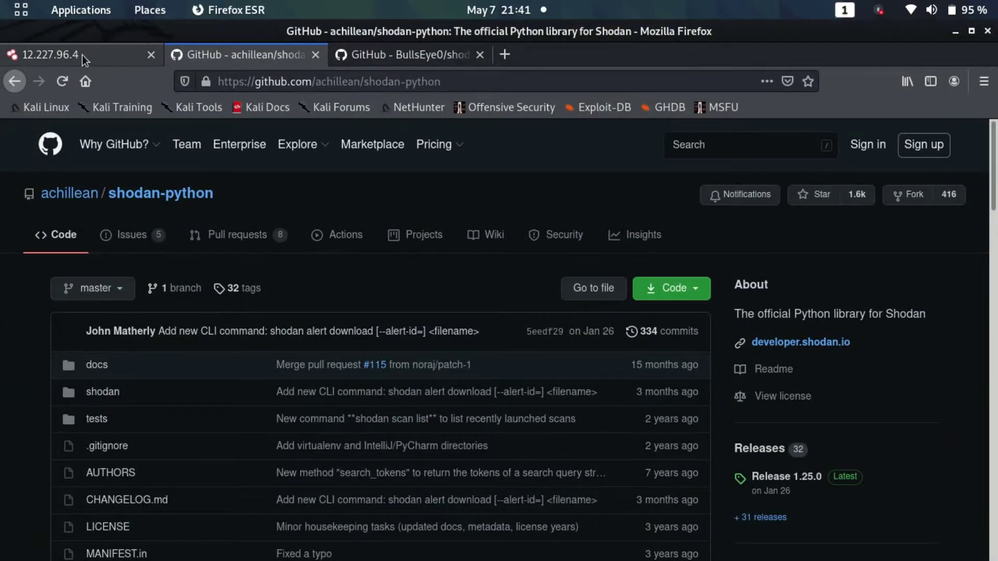
left_click(83, 54)
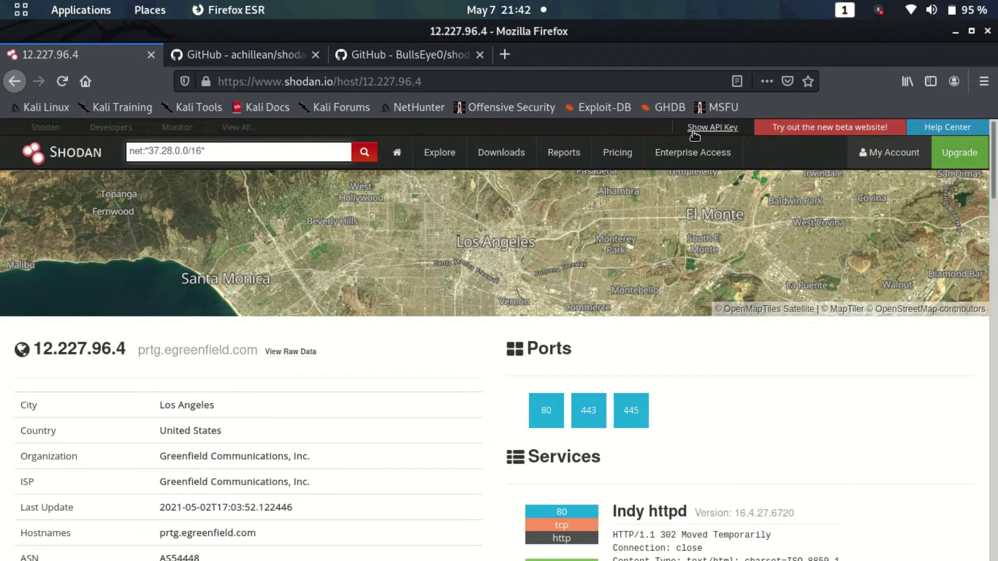
left_click(953, 31)
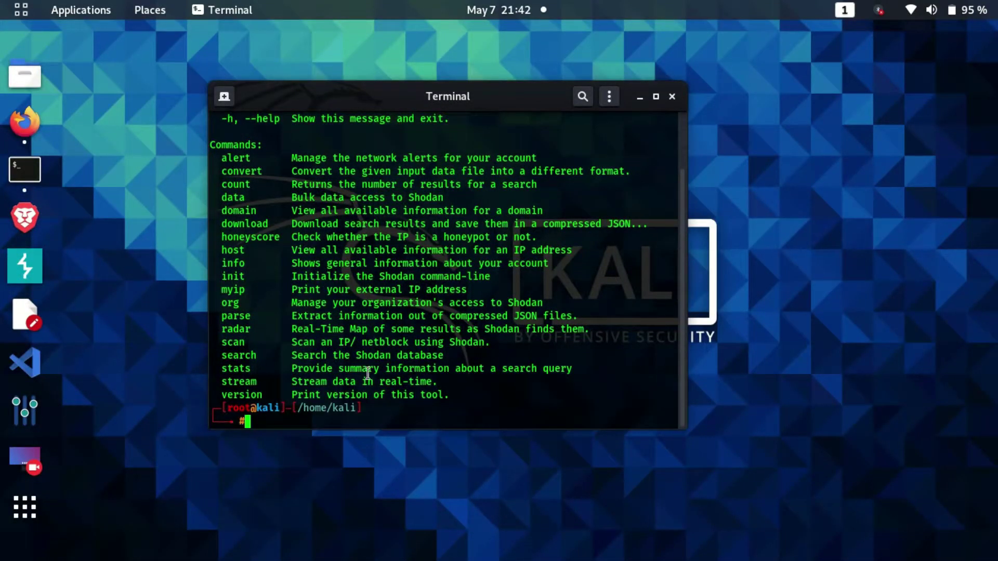
type("shodan init")
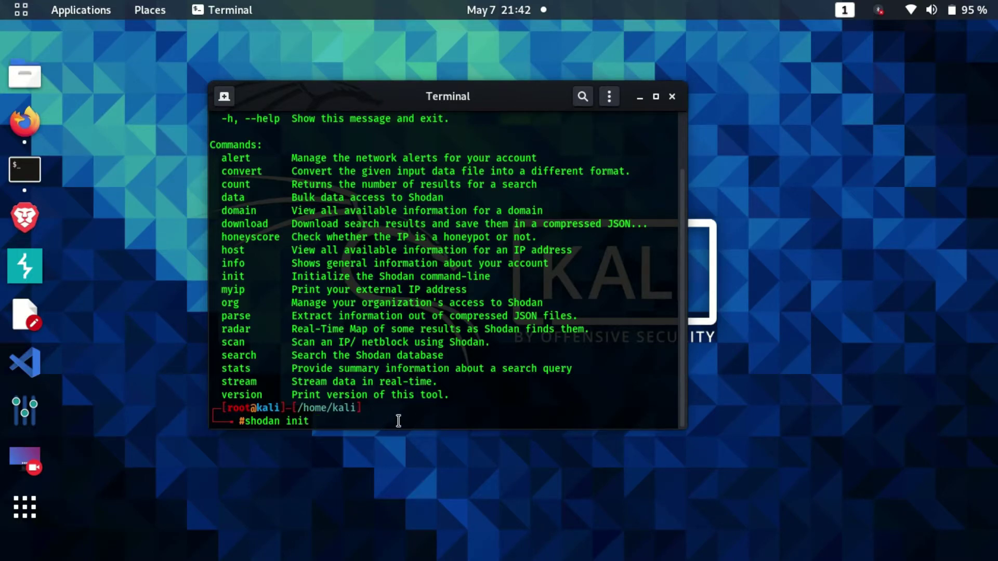
Replace the pending shodan init with the start of a shodan search command
key("BackSpace")
key("BackSpace")
key("BackSpace")
key("BackSpace")
key("BackSpace")
key("BackSpace")
key("BackSpace")
key("BackSpace")
key("BackSpace")
key("BackSpace")
key("BackSpace")
type("shodan search")
Run shodan search microsoft in a wider window and page through the matching hosts
type("micros")
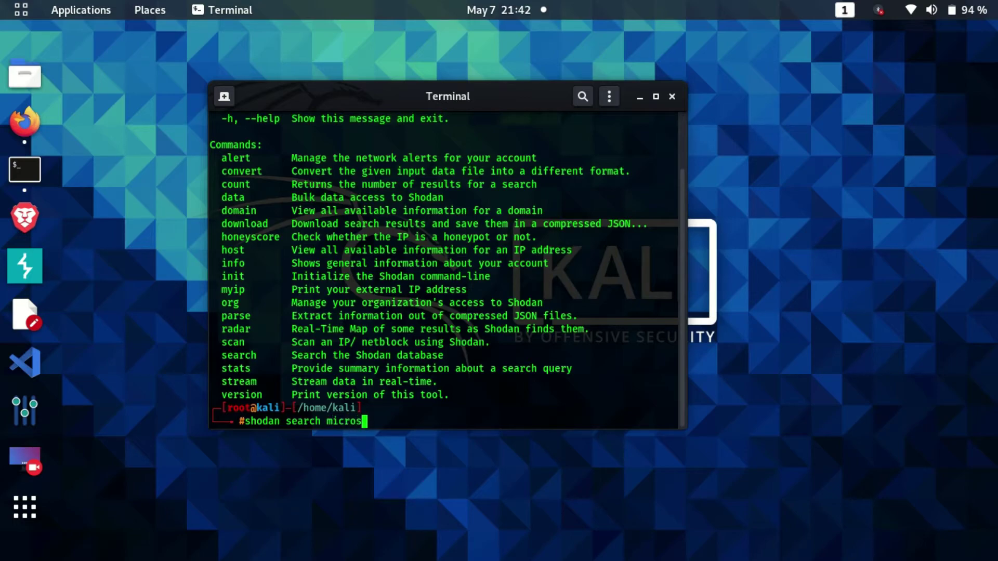
type("oft")
key("Return")
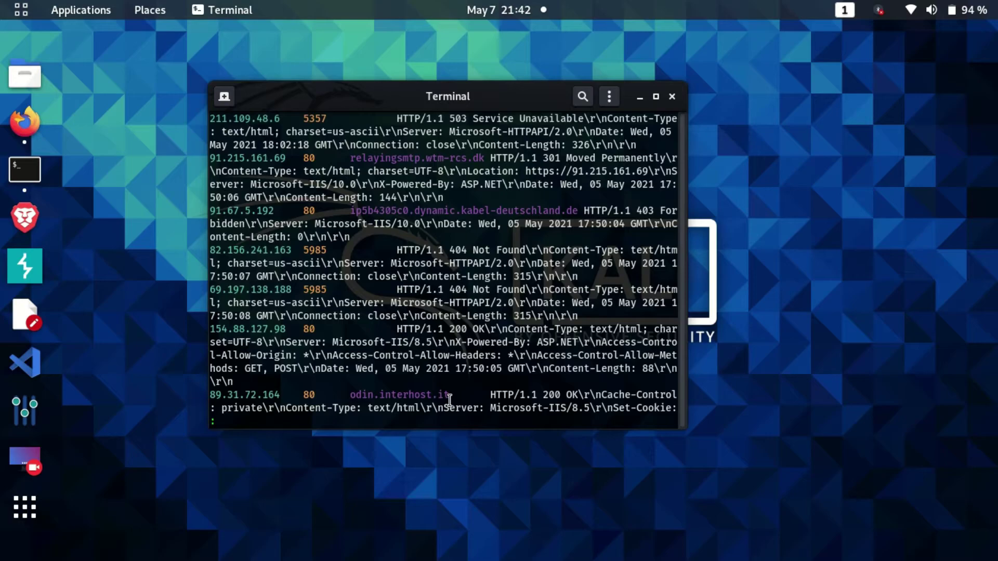
left_click_drag(682, 369, 742, 364)
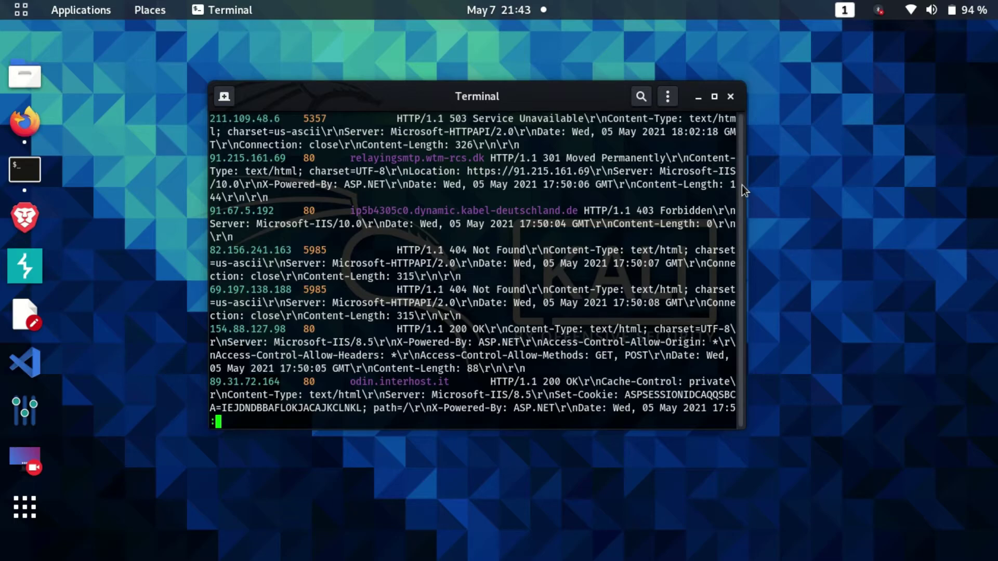
key("space")
key("space")
key("space")
key("space")
key("space")
key("space")
key("space")
key("space")
key("space")
key("space")
key("space")
key("space")
key("space")
key("space")
key("space")
key("space")
key("space")
key("space")
key("space")
key("space")
key("space")
key("space")
key("space")
key("space")
key("space")
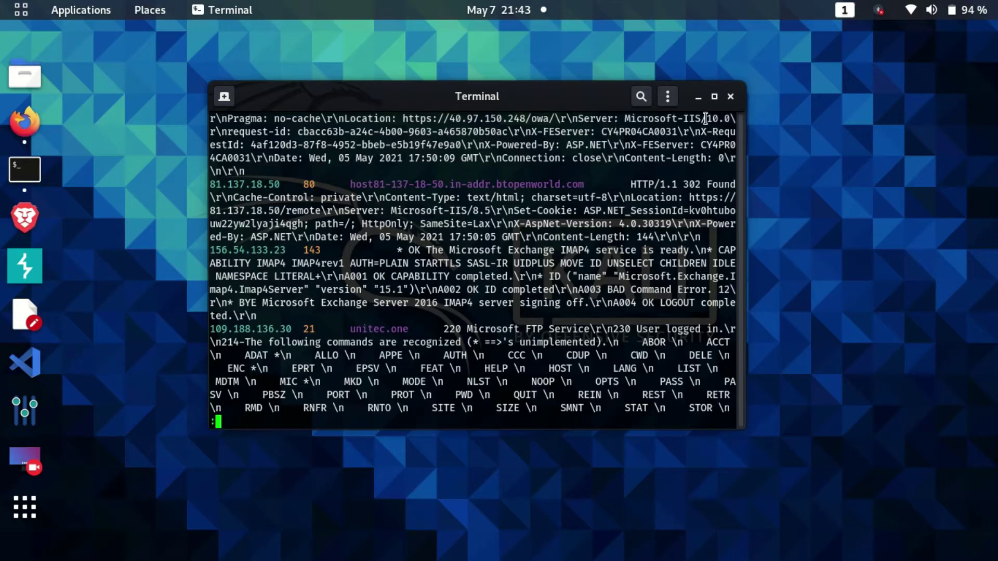
Close that terminal and launch a fresh Terminal window from the dock
left_click(730, 97)
left_click(25, 169)
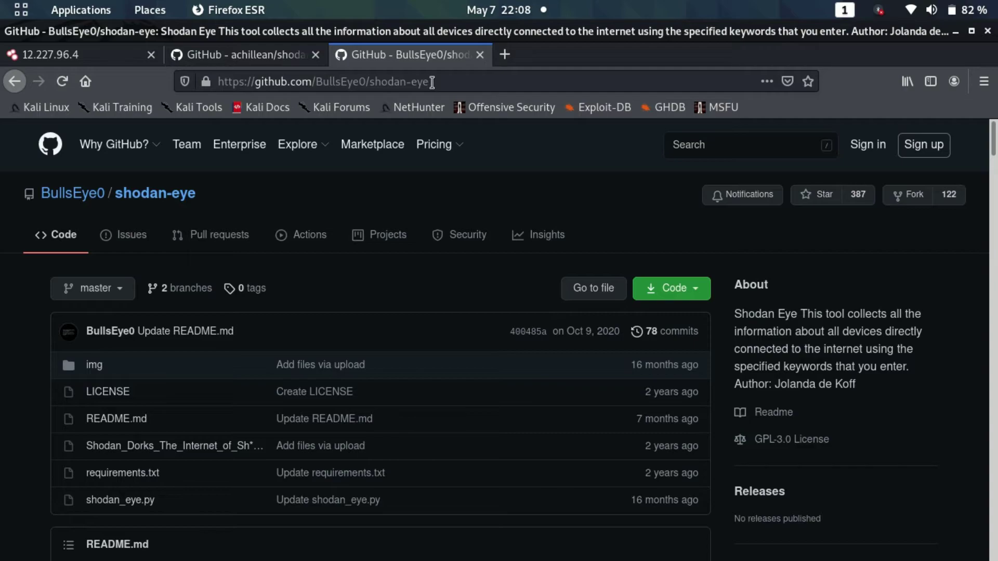
left_click(954, 33)
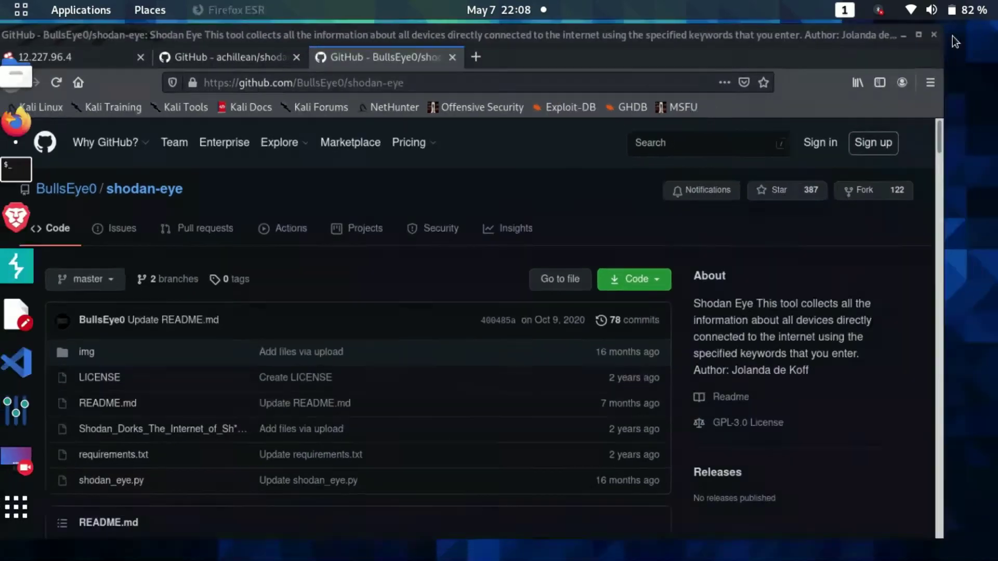
left_click(24, 181)
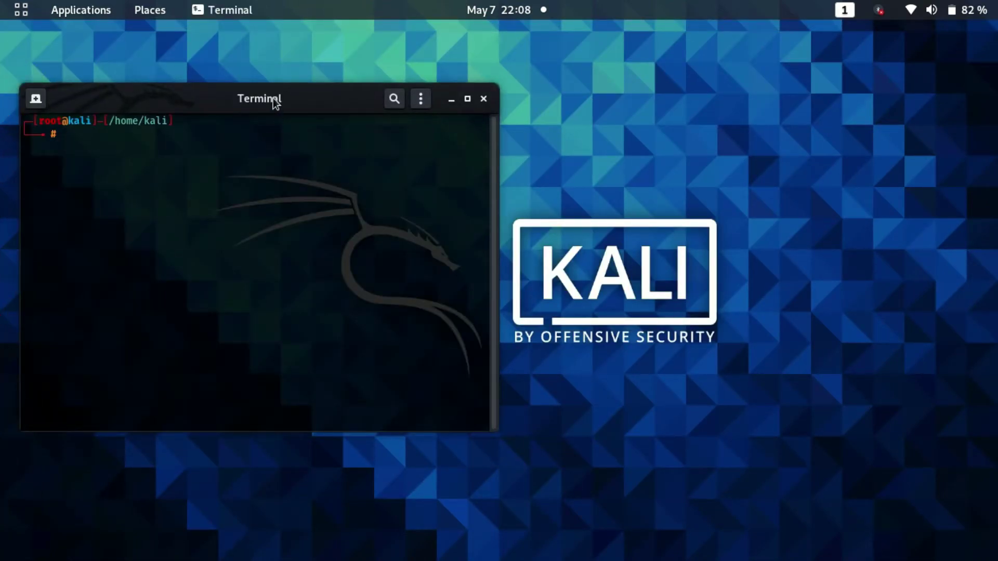
Change into the shodan-eye folder and list its contents with ls
left_click_drag(276, 103, 456, 88)
type("git clone")
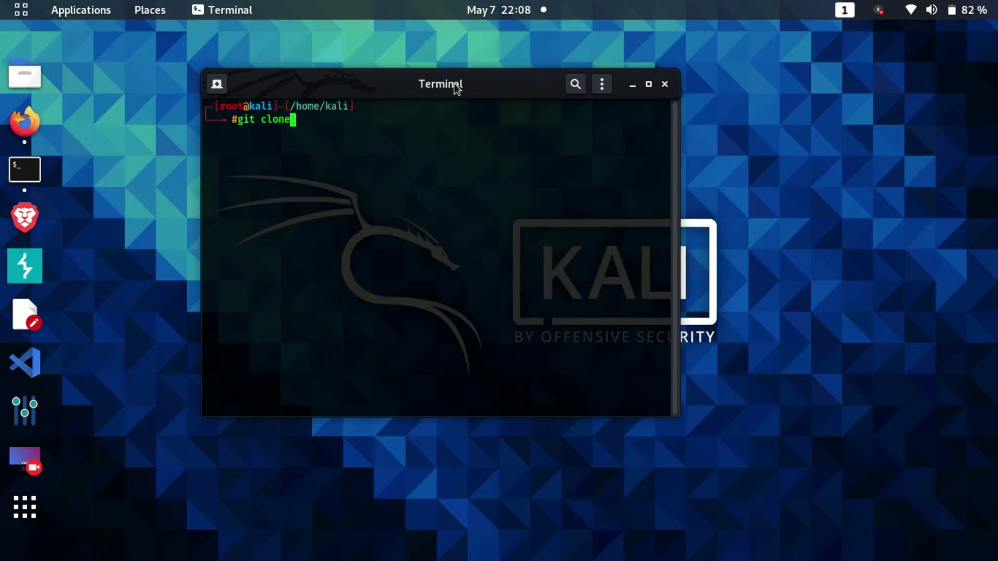
key("BackSpace")
key("BackSpace")
key("BackSpace")
key("BackSpace")
key("BackSpace")
key("BackSpace")
key("BackSpace")
key("BackSpace")
key("BackSpace")
key("BackSpace")
type("cd shodan-eye/")
key("Return")
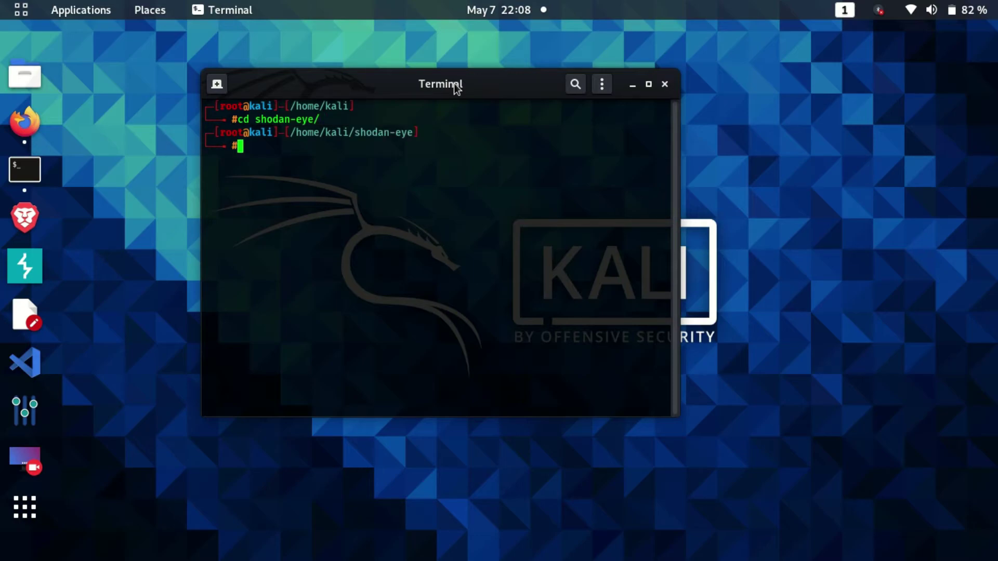
type("ls")
key("Return")
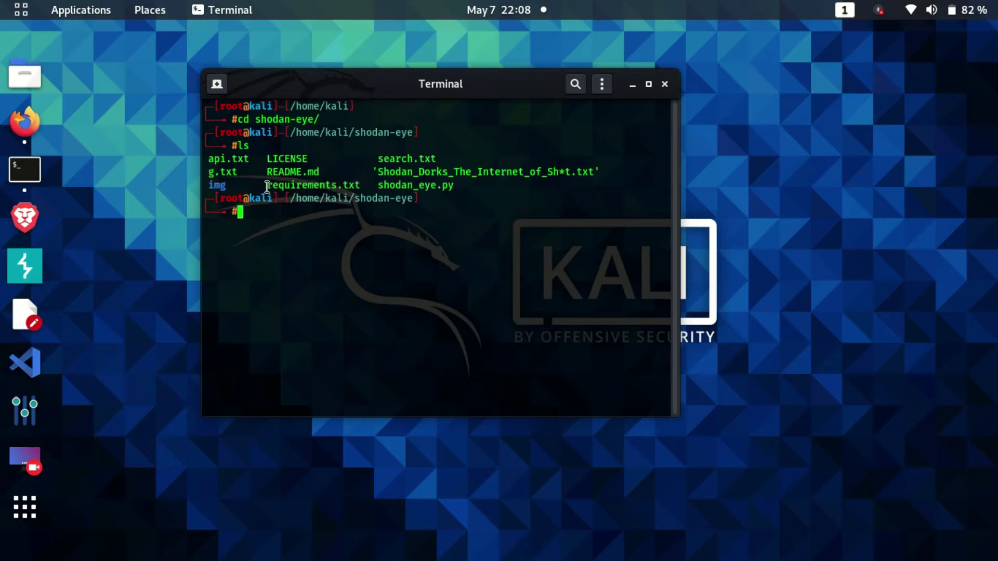
left_click_drag(266, 186, 356, 189)
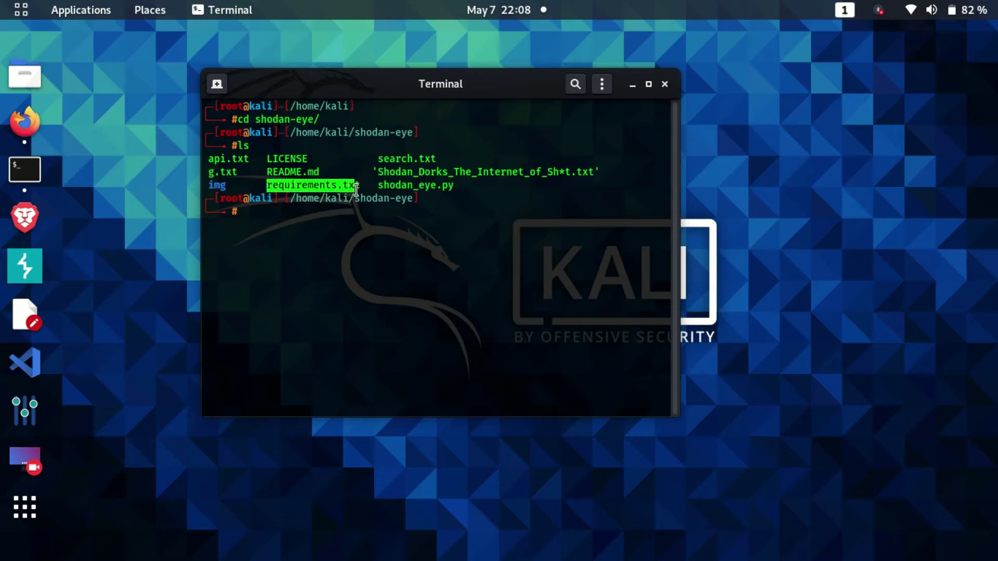
left_click(356, 189)
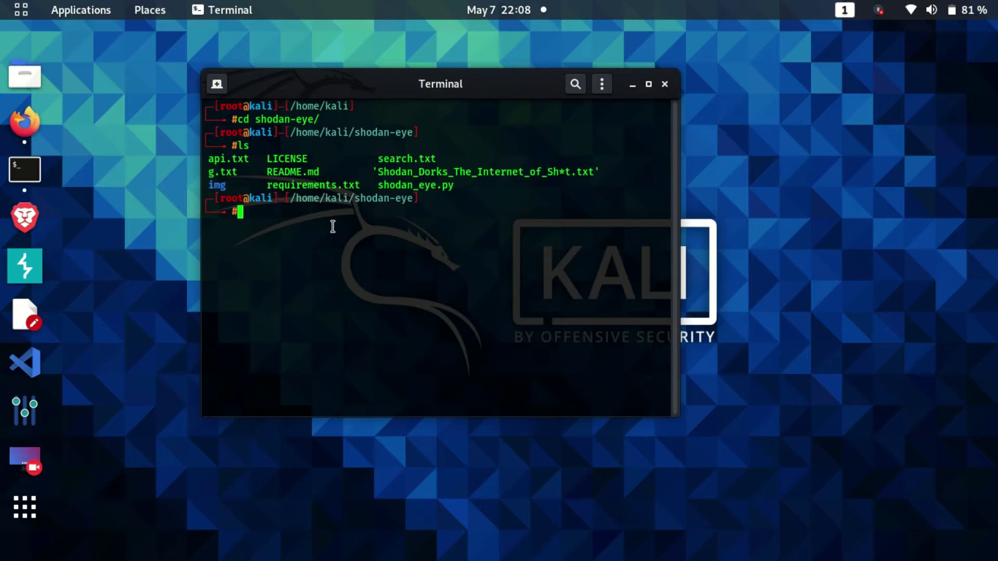
Install requirements.txt with pip3 install -r, fixing the missing space before -r after the first attempt errors
type("pip3 in")
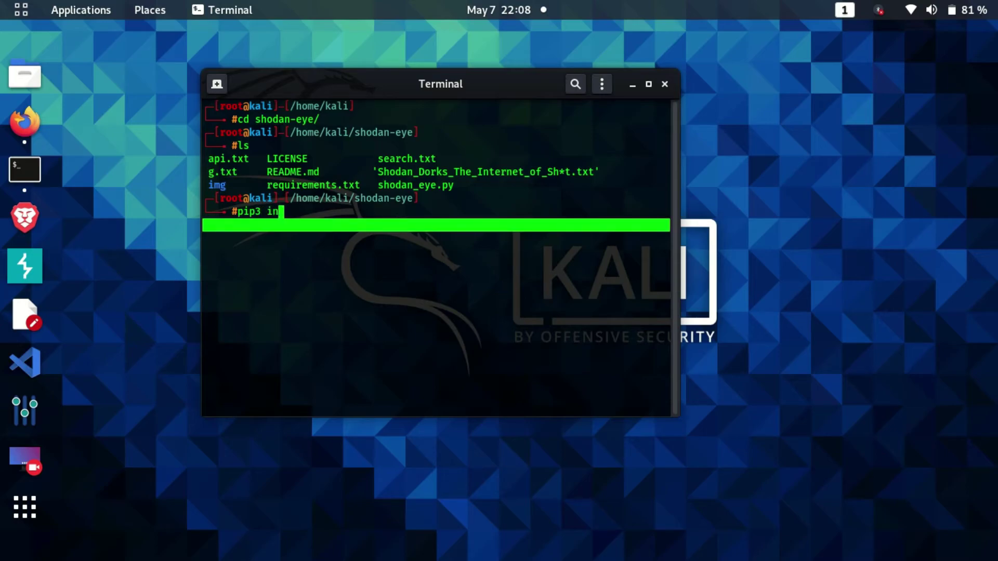
type("stall-r reque")
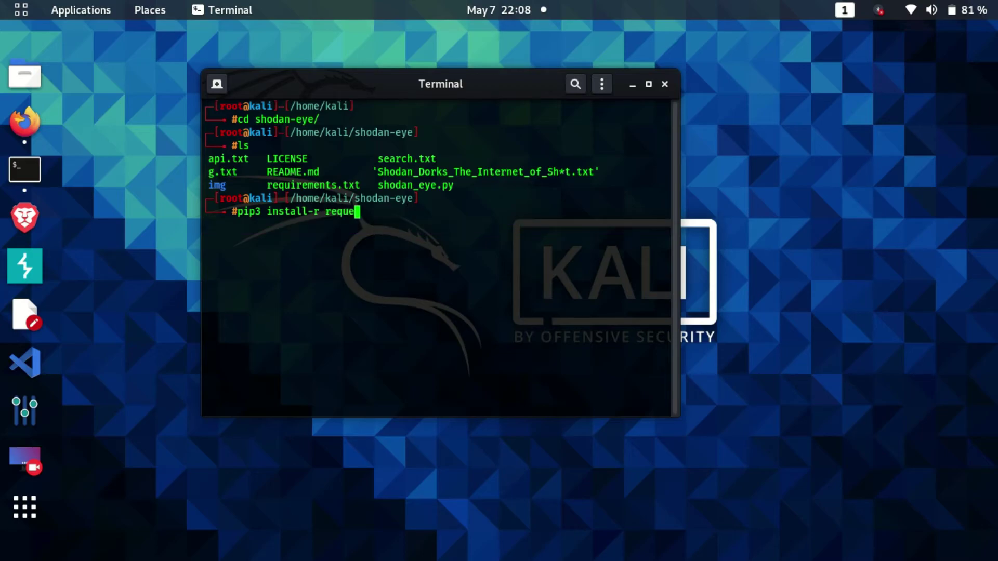
key("Tab")
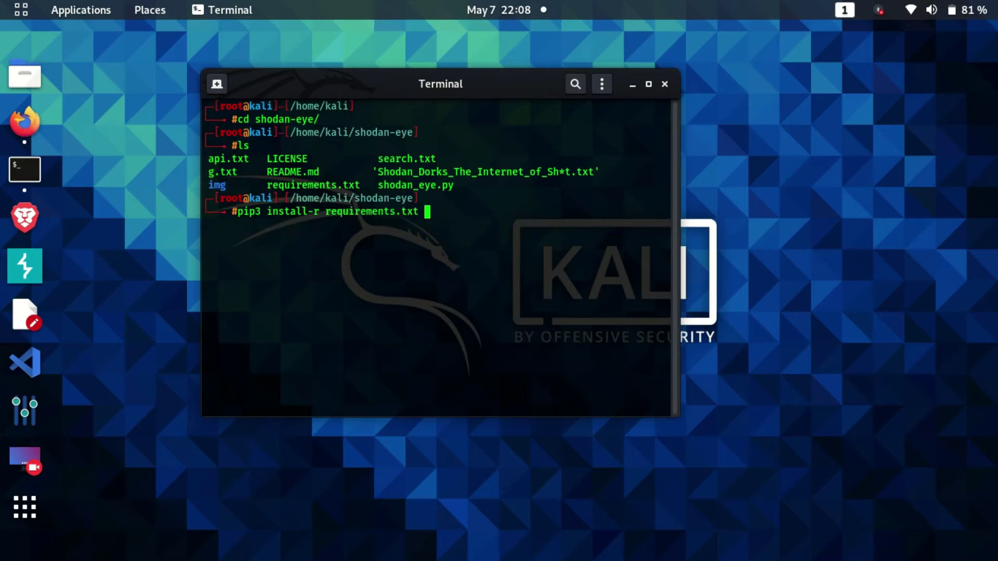
key("Return")
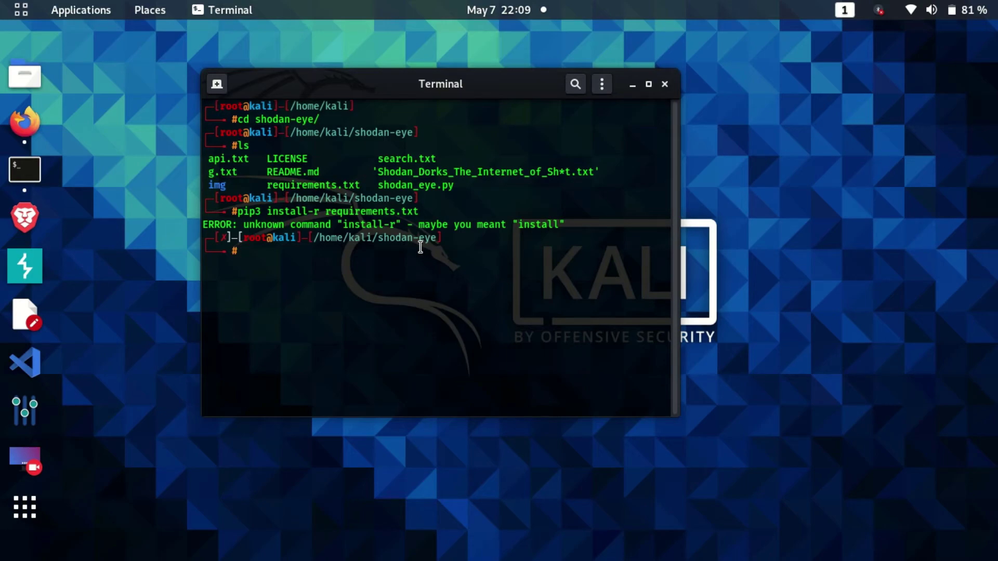
key("Up")
key("Left")
key("Left")
key("Left")
key("Left")
key("Left")
key("Left")
key("Left")
key("Left")
key("Left")
key("Left")
key("Left")
key("Left")
key("Left")
key("Left")
key("Left")
key("Left")
key("Left")
key("Left")
key("Left")
key("Right")
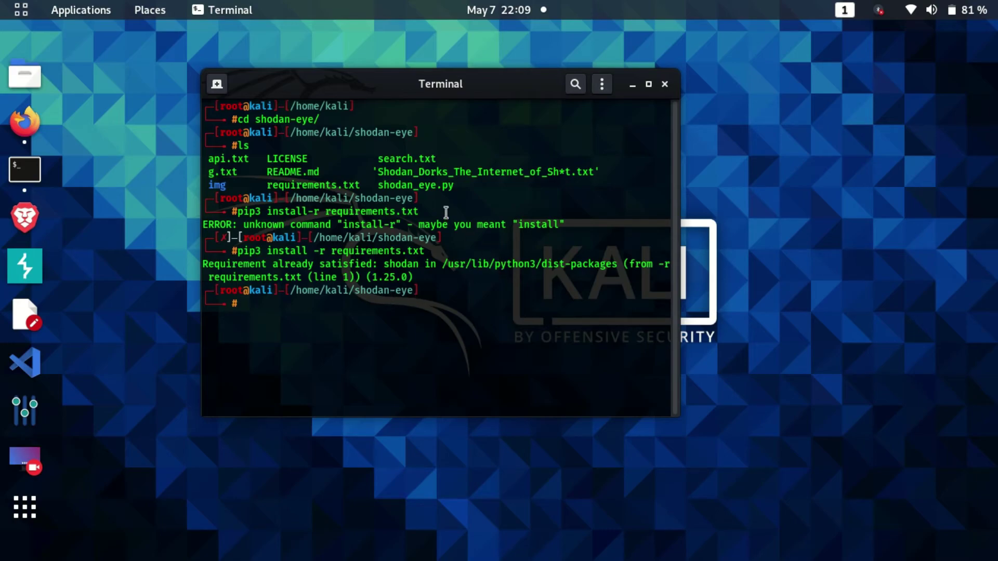
type("python3 shoda")
Launch python3 shodan_eye.py, answer y to saving output, and name the file result
key("Tab")
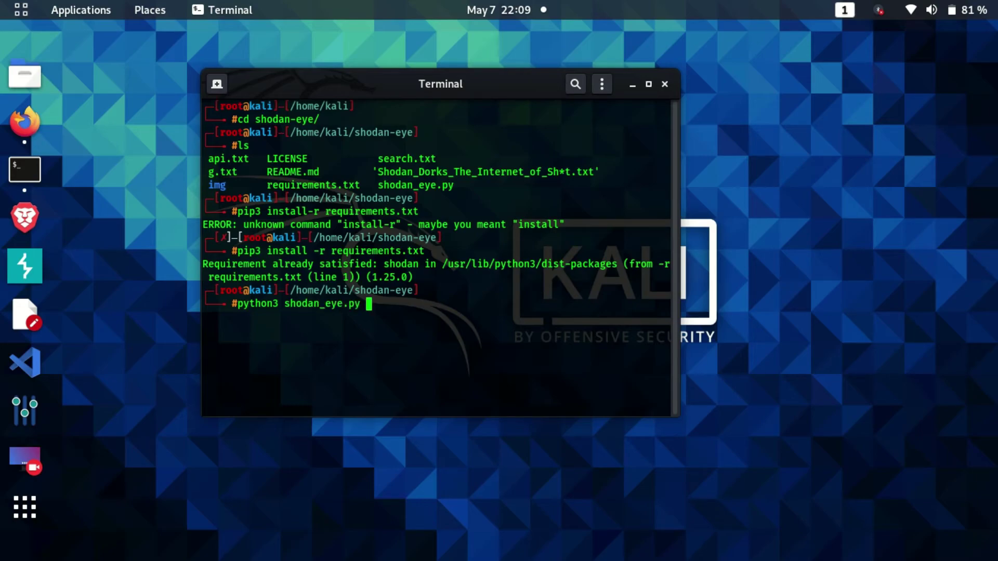
key("Return")
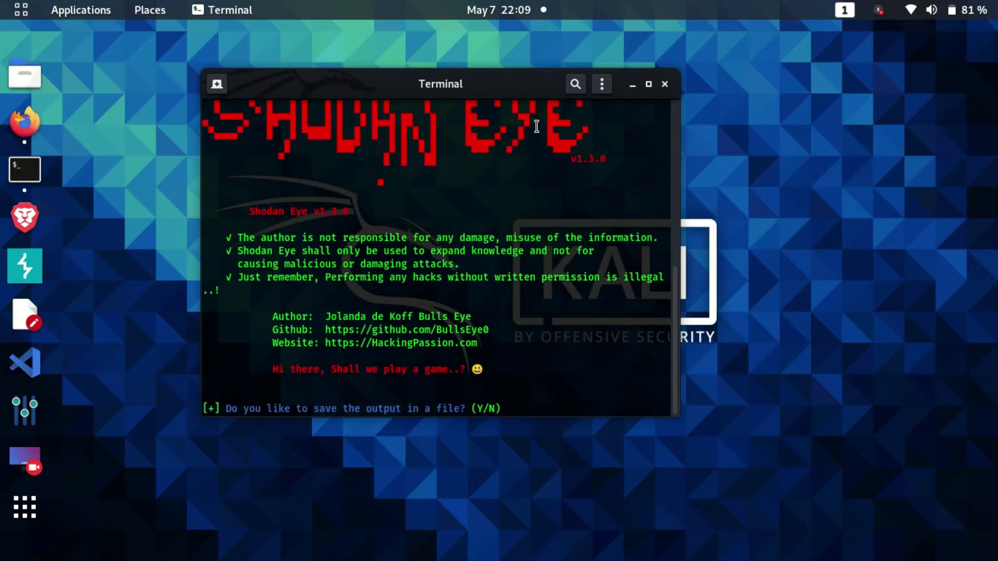
left_click_drag(499, 72, 499, 46)
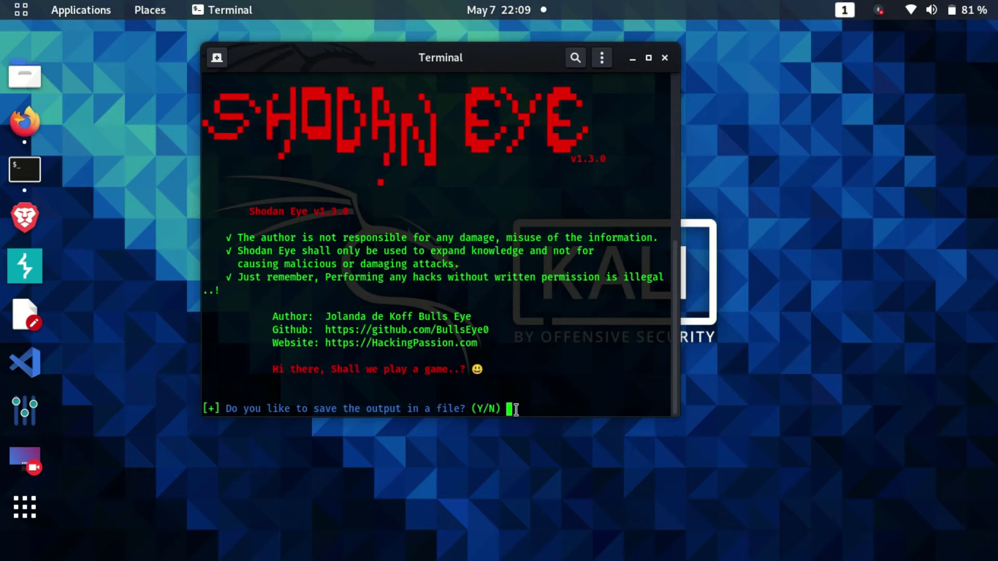
type("y")
key("Return")
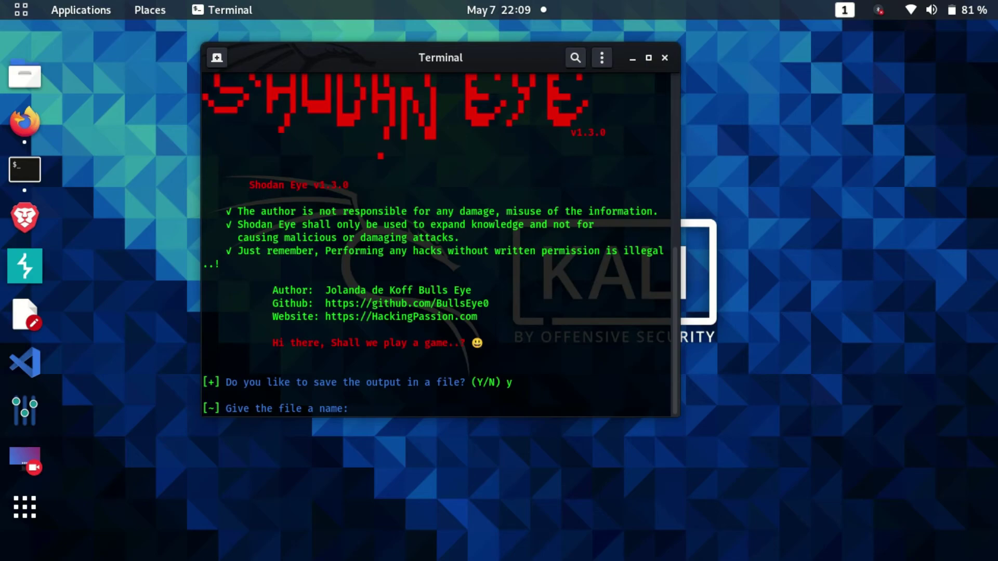
type("result")
key("Return")
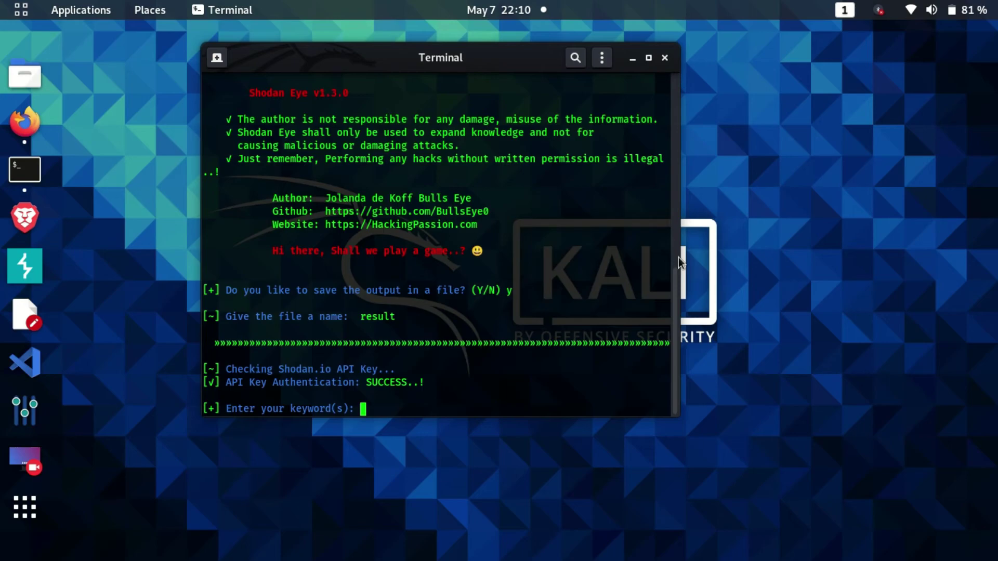
Search Shodan Eye for microsoft and stop the scan with Ctrl+C after 93 results
left_click_drag(678, 257, 699, 253)
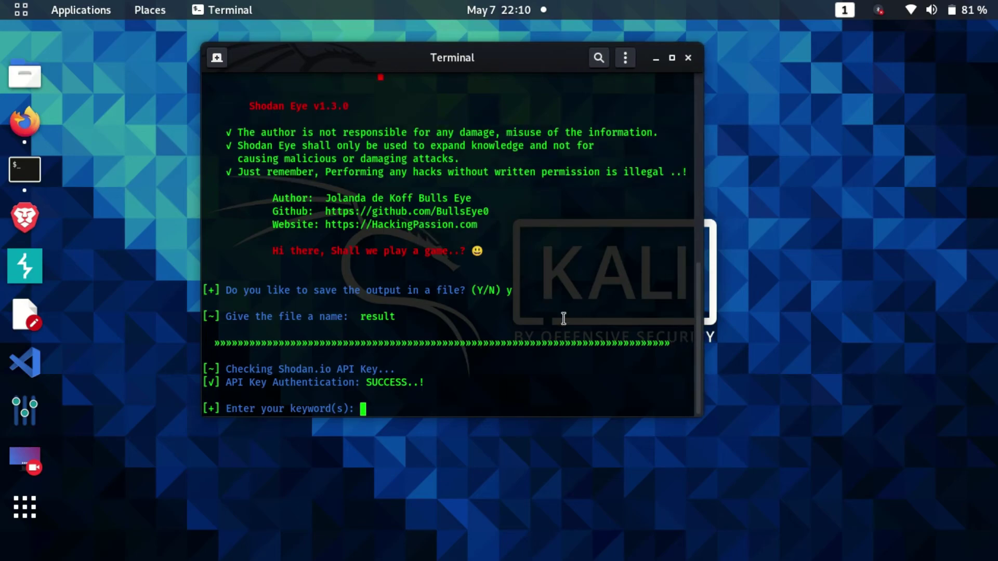
type("microsoft")
key("Return")
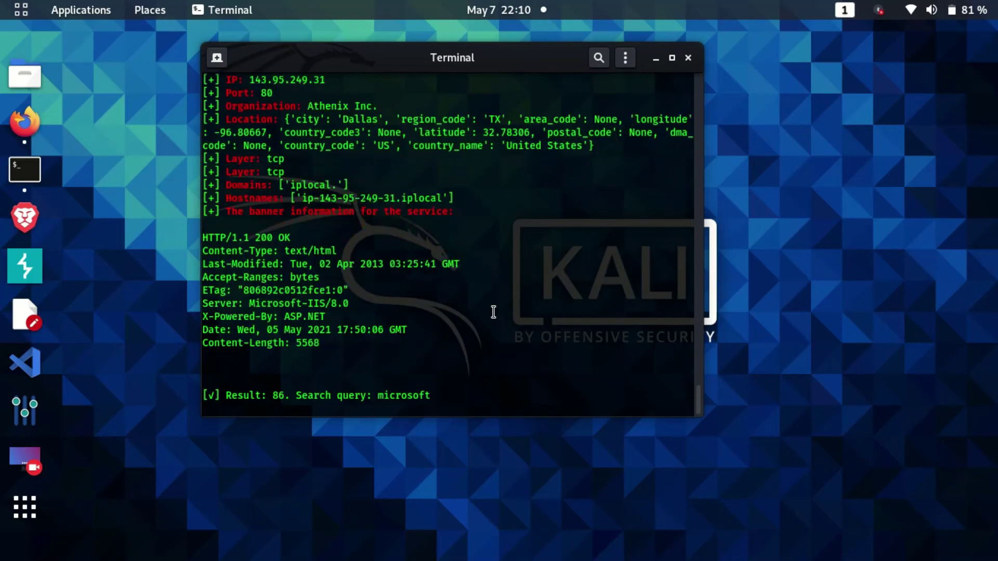
key("ctrl+c")
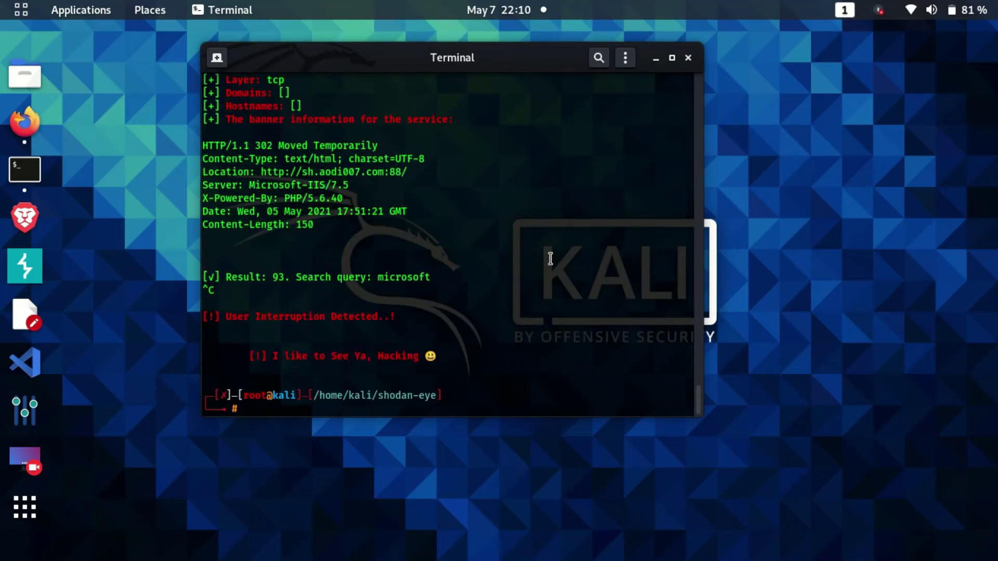
List the folder with ls to confirm the new result.txt file
type("ls")
key("Return")
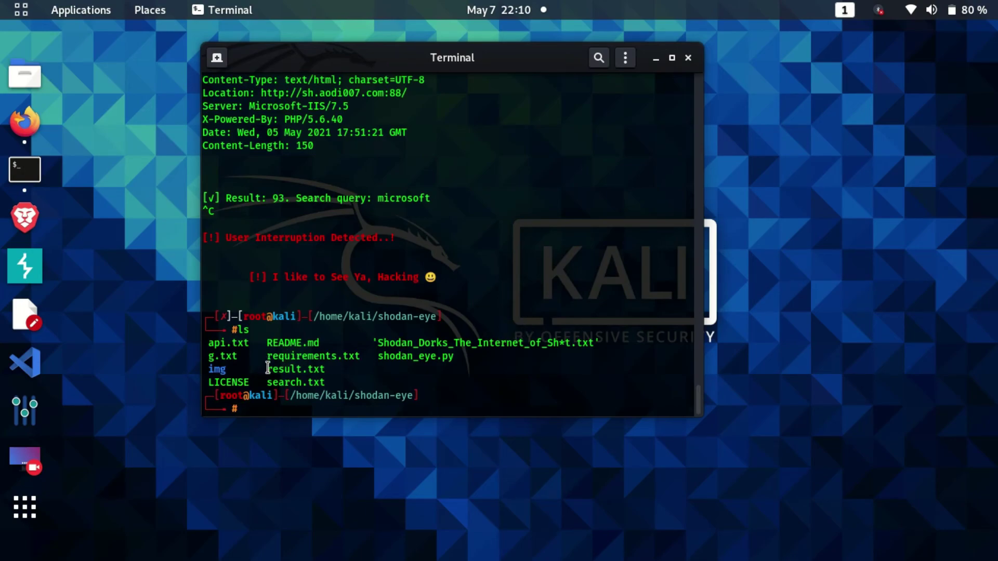
left_click_drag(267, 368, 358, 369)
left_click(328, 370)
Open result.txt in gedit
type("gedit reu")
key("BackSpace")
type("s")
key("Tab")
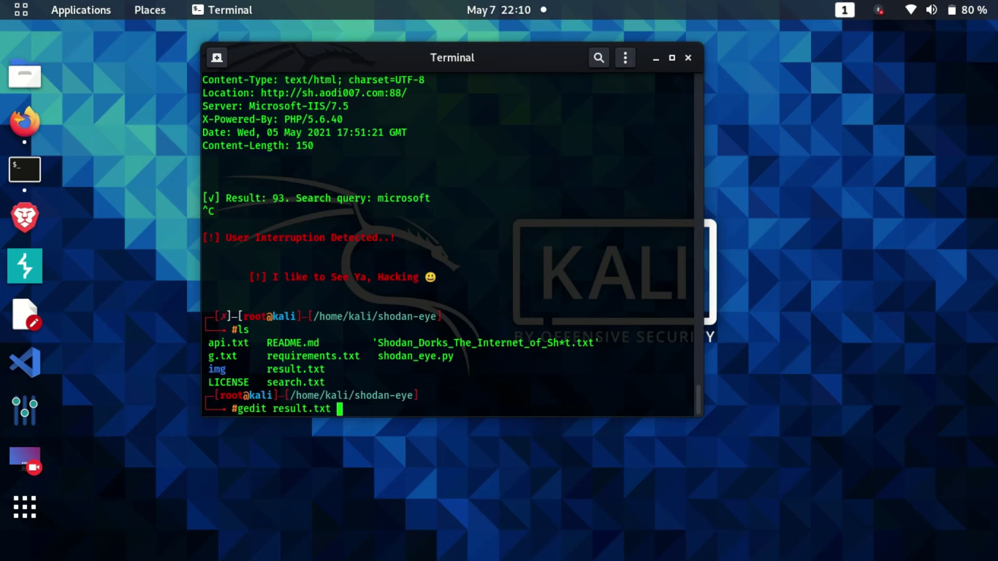
key("Return")
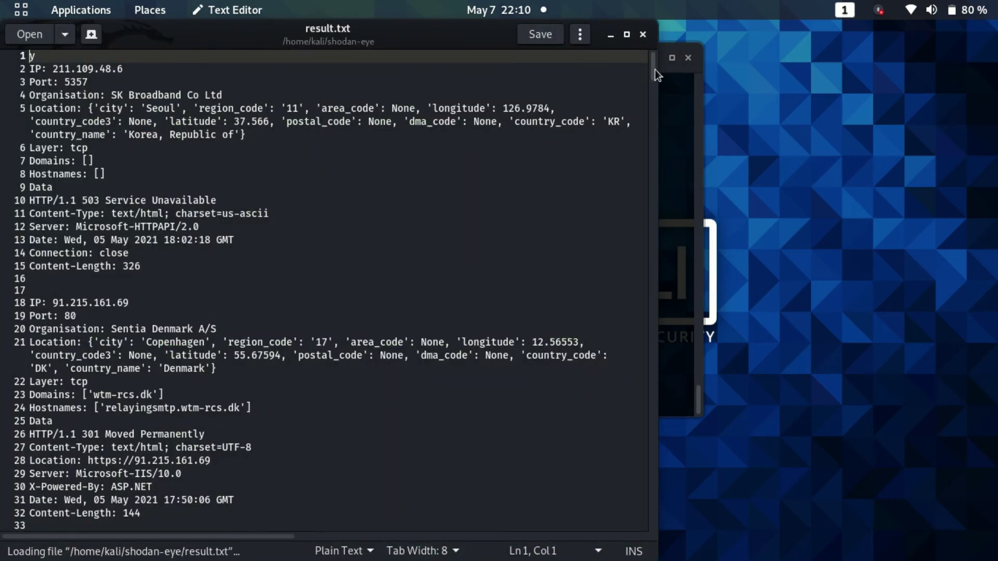
left_click_drag(652, 70, 655, 61)
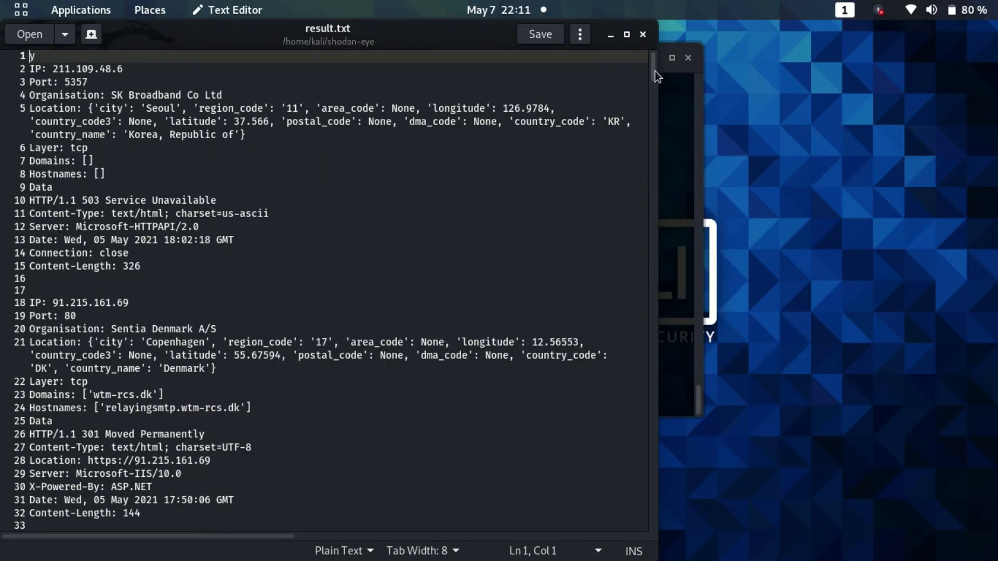
left_click_drag(655, 70, 663, 69)
left_click_drag(437, 34, 539, 32)
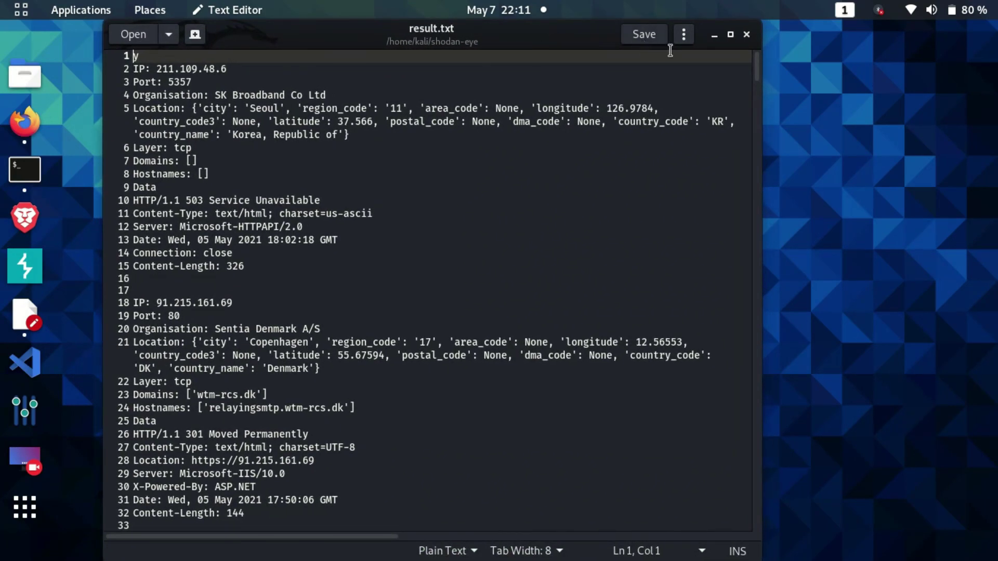